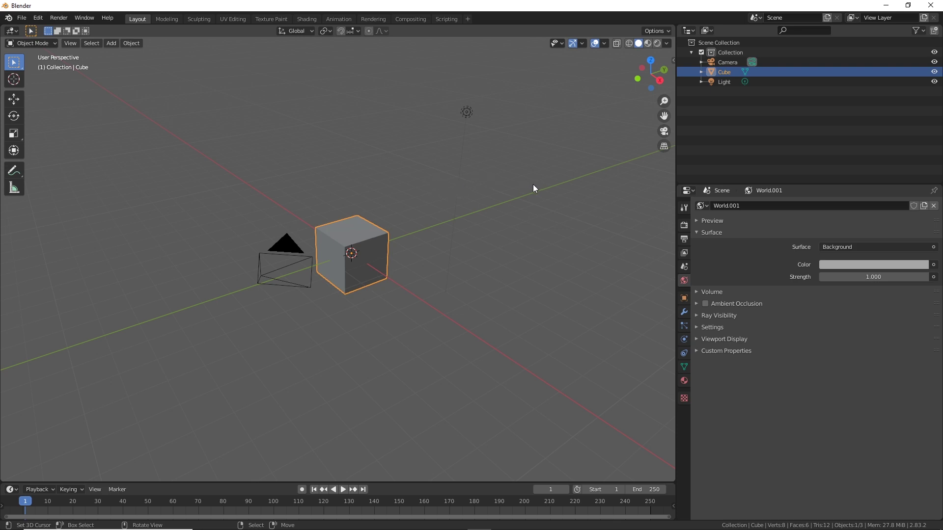
Use an Environment Texture for the world background color and load hansaplatz_1k.hdr from the ACES tutorial folder.
{"action": "middle_click_drag", "start_coordinate": [511, 175], "coordinate": [496, 191]}
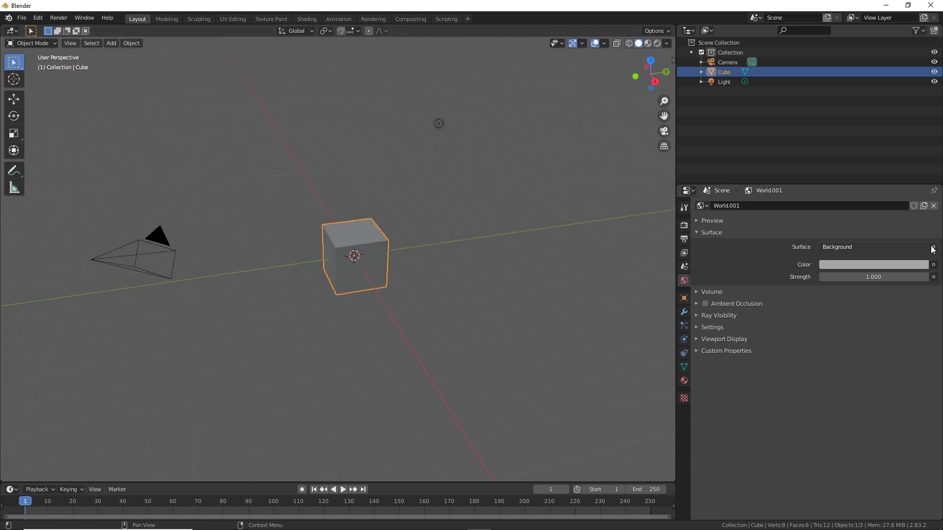
{"action": "left_click", "coordinate": [933, 264]}
{"action": "left_click", "coordinate": [739, 308]}
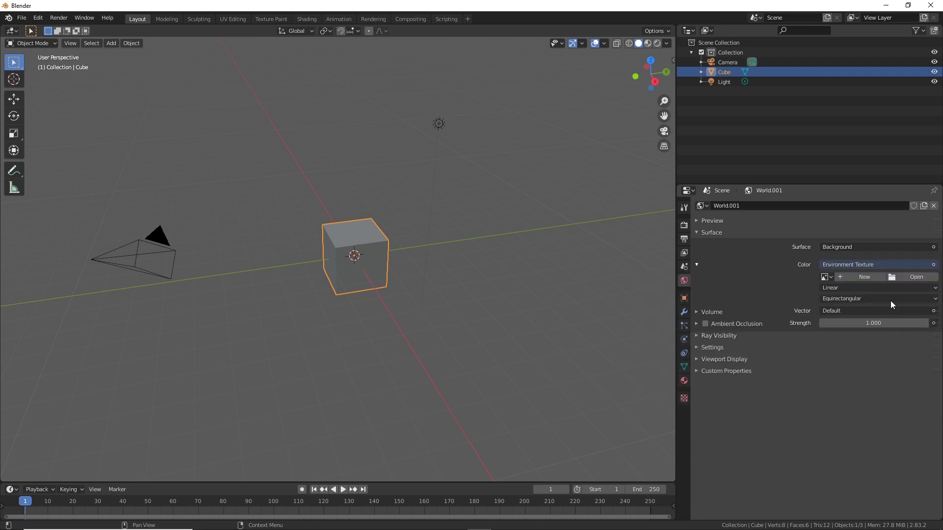
{"action": "left_click", "coordinate": [916, 277]}
{"action": "left_click", "coordinate": [89, 162]}
{"action": "double_click", "coordinate": [240, 114]}
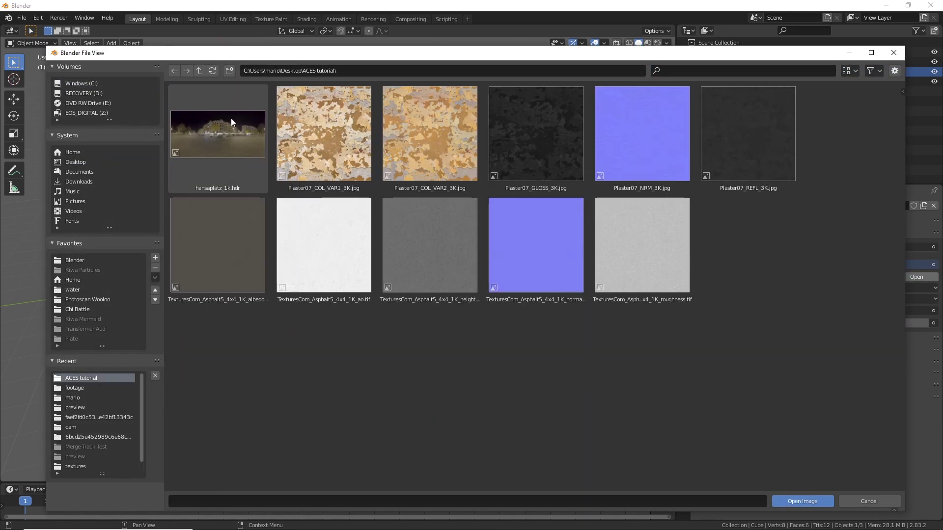
{"action": "double_click", "coordinate": [231, 118]}
Switch to the Shading workspace, enlarge the 3D viewport and show the scene world in its material preview around the cube.
{"action": "left_click", "coordinate": [265, 20]}
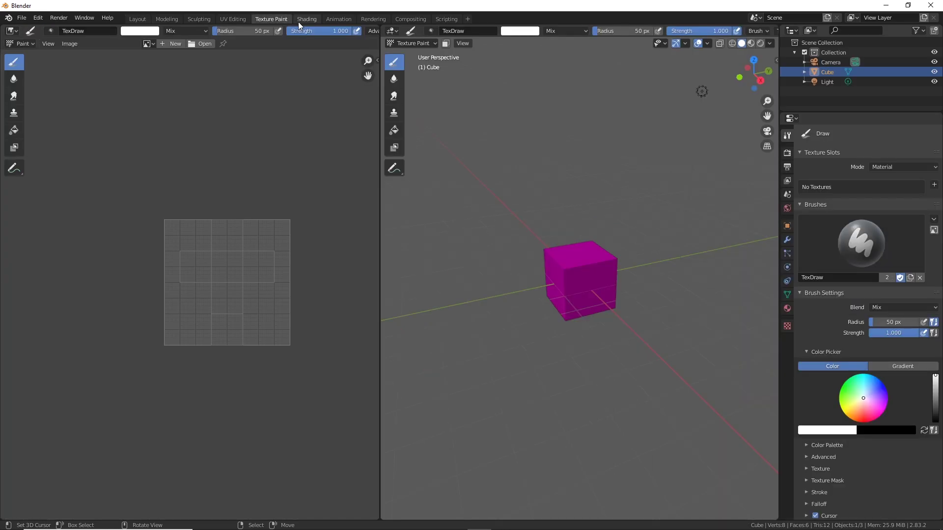
{"action": "left_click", "coordinate": [299, 20]}
{"action": "left_click", "coordinate": [677, 44]}
{"action": "left_click", "coordinate": [666, 43]}
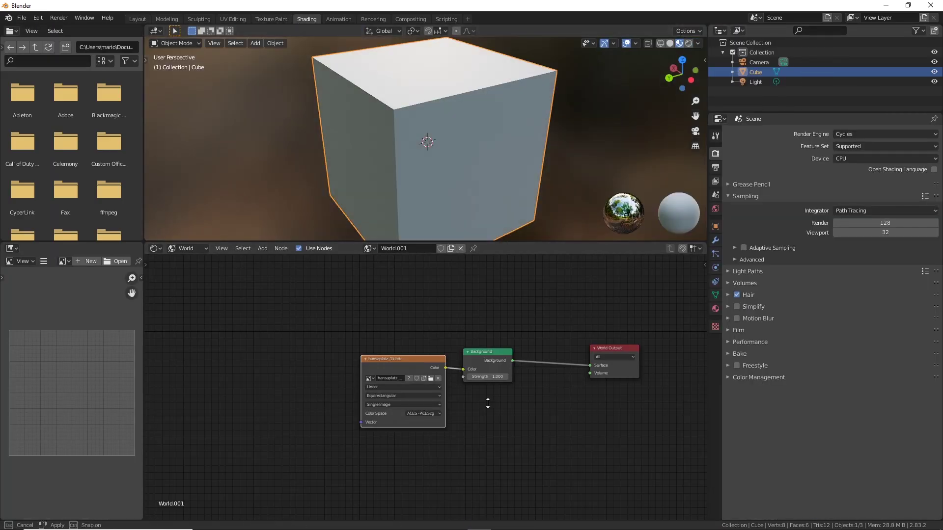
{"action": "left_click_drag", "start_coordinate": [511, 242], "coordinate": [510, 397]}
{"action": "middle_click_drag", "start_coordinate": [482, 273], "coordinate": [443, 265]}
{"action": "scroll", "coordinate": [481, 273], "scroll_direction": "down", "scroll_amount": 7}
{"action": "left_click", "coordinate": [698, 43]}
{"action": "left_click", "coordinate": [644, 91]}
{"action": "left_click", "coordinate": [644, 103]}
{"action": "middle_click_drag", "start_coordinate": [594, 123], "coordinate": [488, 256]}
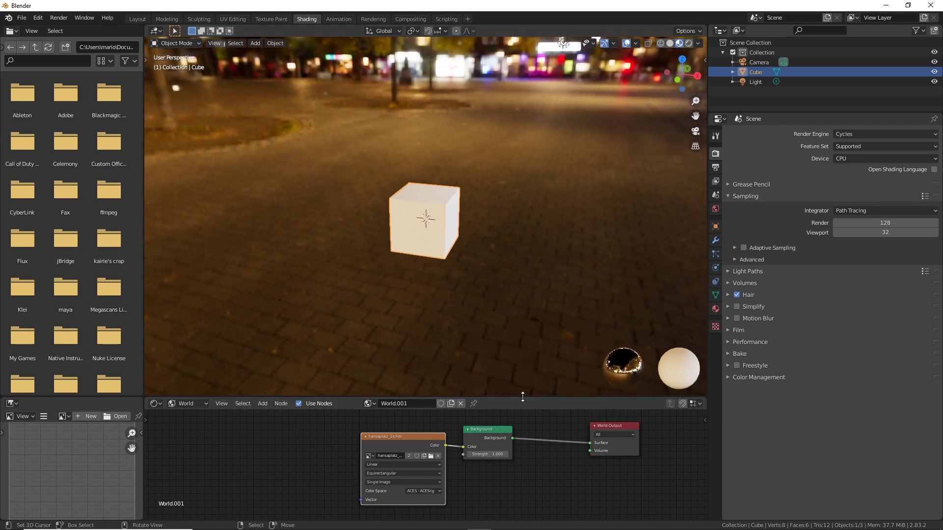
Enlarge the node editor and examine the settings of the hansaplatz_1k.hdr environment texture node, including its color space.
{"action": "left_click_drag", "start_coordinate": [523, 398], "coordinate": [457, 285]}
{"action": "middle_click_drag", "start_coordinate": [389, 333], "coordinate": [325, 305]}
{"action": "scroll", "coordinate": [368, 349], "scroll_direction": "up", "scroll_amount": 6}
{"action": "middle_click_drag", "start_coordinate": [377, 398], "coordinate": [447, 411]}
{"action": "left_click", "coordinate": [350, 396]}
{"action": "left_click_drag", "start_coordinate": [350, 399], "coordinate": [267, 393]}
{"action": "left_click", "coordinate": [445, 379]}
{"action": "scroll", "coordinate": [463, 377], "scroll_direction": "down", "scroll_amount": 2}
{"action": "middle_click_drag", "start_coordinate": [491, 401], "coordinate": [420, 408]}
{"action": "scroll", "coordinate": [322, 380], "scroll_direction": "down", "scroll_amount": 1}
{"action": "middle_click_drag", "start_coordinate": [321, 380], "coordinate": [488, 380]}
{"action": "scroll", "coordinate": [444, 370], "scroll_direction": "up", "scroll_amount": 5}
{"action": "scroll", "coordinate": [401, 334], "scroll_direction": "down", "scroll_amount": 1}
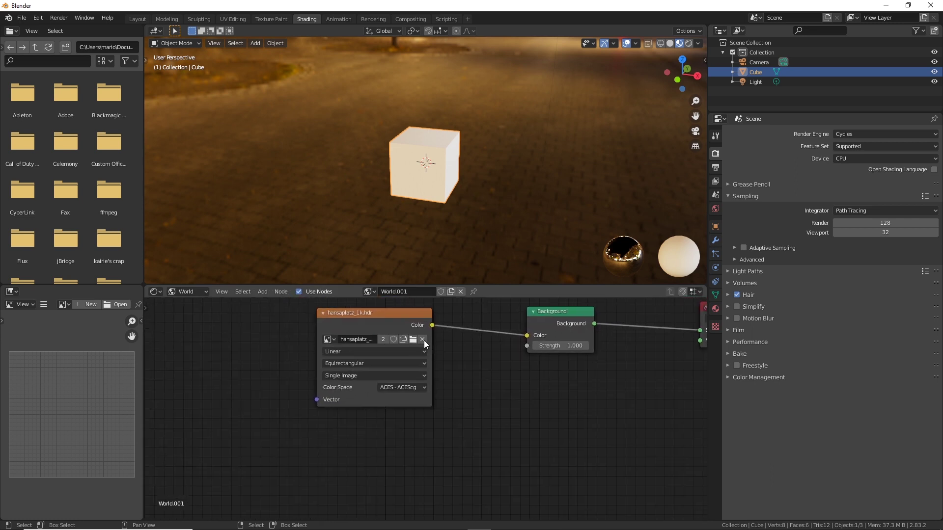
Duplicate the hansaplatz_1k.hdr environment texture node, place the copy below the original, and orbit the viewport toward the horizon.
{"action": "key", "text": "shift+d"}
{"action": "left_click", "coordinate": [391, 441]}
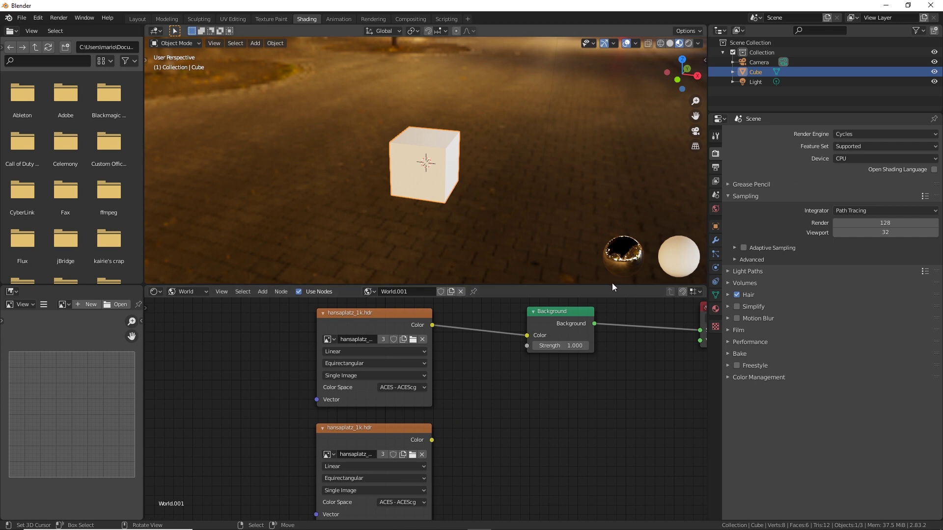
{"action": "middle_click_drag", "start_coordinate": [539, 205], "coordinate": [476, 150]}
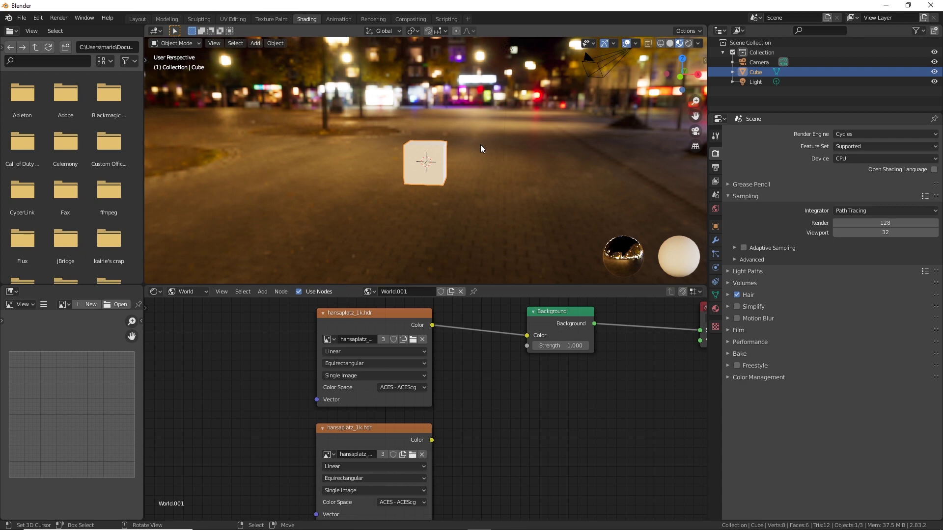
{"action": "scroll", "coordinate": [469, 410], "scroll_direction": "down", "scroll_amount": 1}
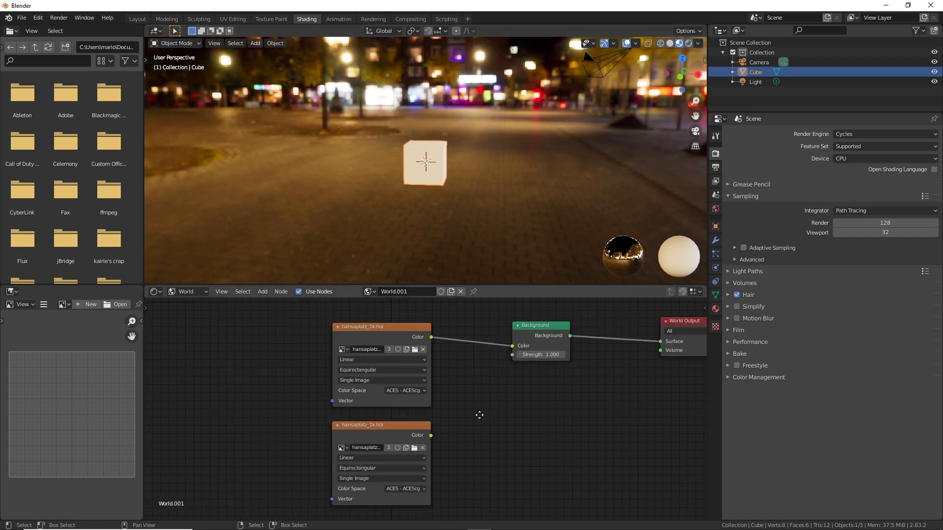
Make the duplicated node's image single-user and set its color space to Utility - Linear - sRGB.
{"action": "middle_click_drag", "start_coordinate": [461, 469], "coordinate": [352, 387]}
{"action": "scroll", "coordinate": [297, 369], "scroll_direction": "up", "scroll_amount": 1}
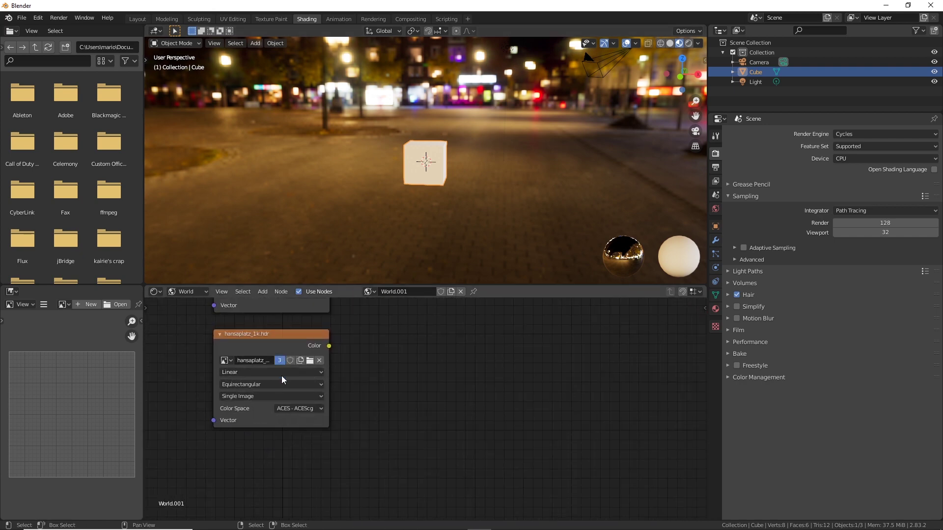
{"action": "scroll", "coordinate": [287, 408], "scroll_direction": "down", "scroll_amount": 6}
{"action": "middle_click_drag", "start_coordinate": [292, 410], "coordinate": [209, 388]}
{"action": "left_click", "coordinate": [242, 389]}
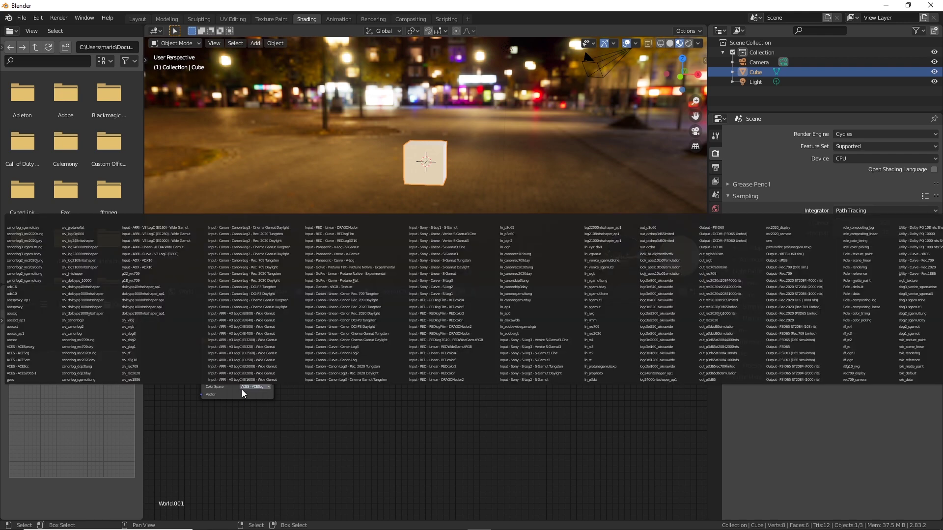
{"action": "key", "text": "Escape"}
{"action": "middle_click_drag", "start_coordinate": [273, 385], "coordinate": [191, 395]}
{"action": "left_click", "coordinate": [163, 390]}
{"action": "key", "text": "Escape"}
{"action": "left_click", "coordinate": [171, 391]}
{"action": "key", "text": "Escape"}
{"action": "left_click", "coordinate": [190, 394]}
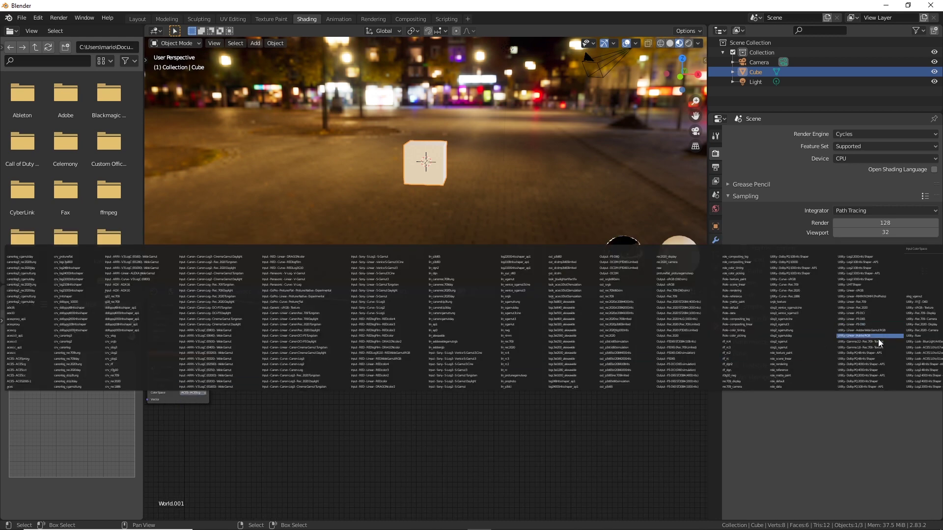
{"action": "left_click", "coordinate": [860, 292]}
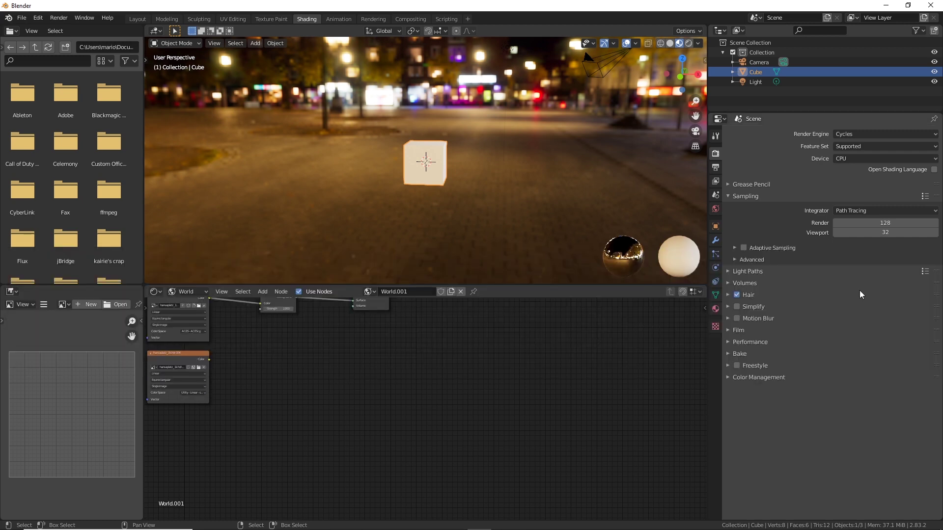
Widen both environment texture nodes so their image names and color spaces are fully readable.
{"action": "key", "text": "Home"}
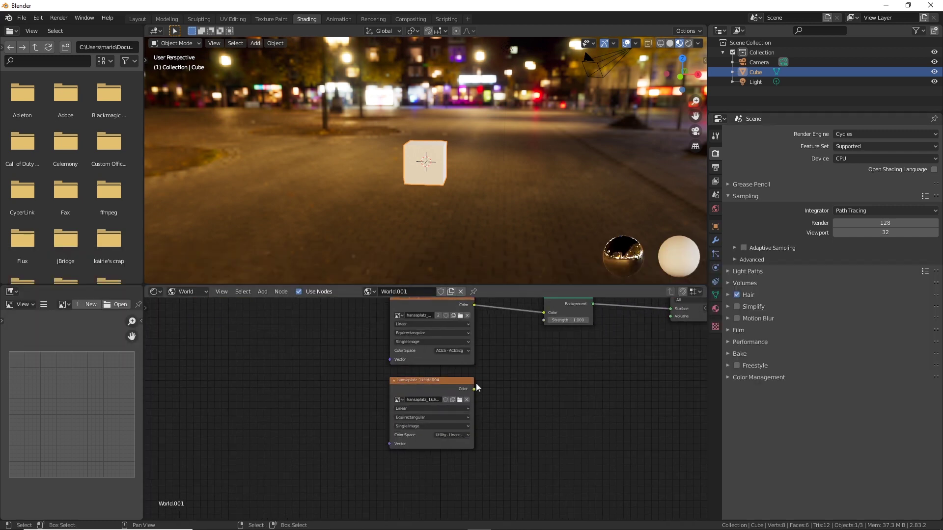
{"action": "scroll", "coordinate": [481, 393], "scroll_direction": "up", "scroll_amount": 7}
{"action": "middle_click_drag", "start_coordinate": [509, 445], "coordinate": [425, 406]}
{"action": "scroll", "coordinate": [425, 406], "scroll_direction": "up", "scroll_amount": 2}
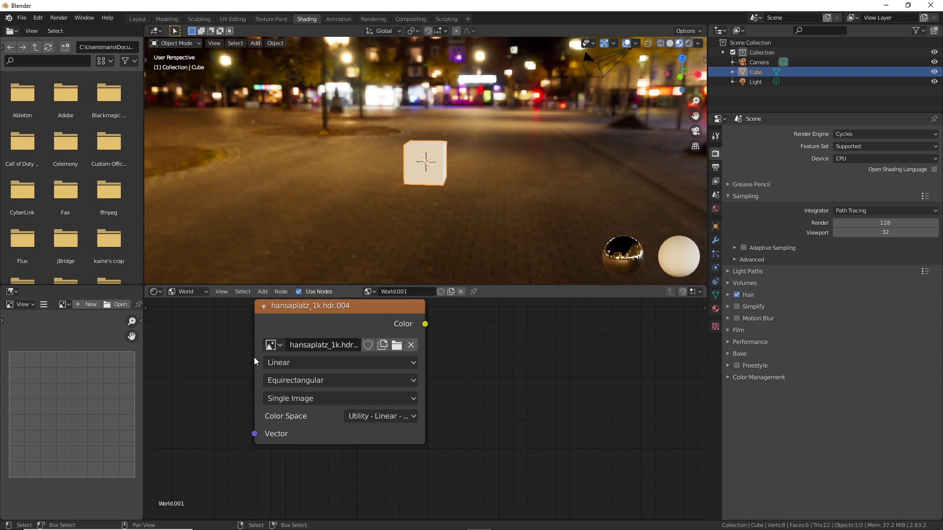
{"action": "left_click_drag", "start_coordinate": [256, 359], "coordinate": [187, 359]}
{"action": "middle_click_drag", "start_coordinate": [316, 440], "coordinate": [367, 421]}
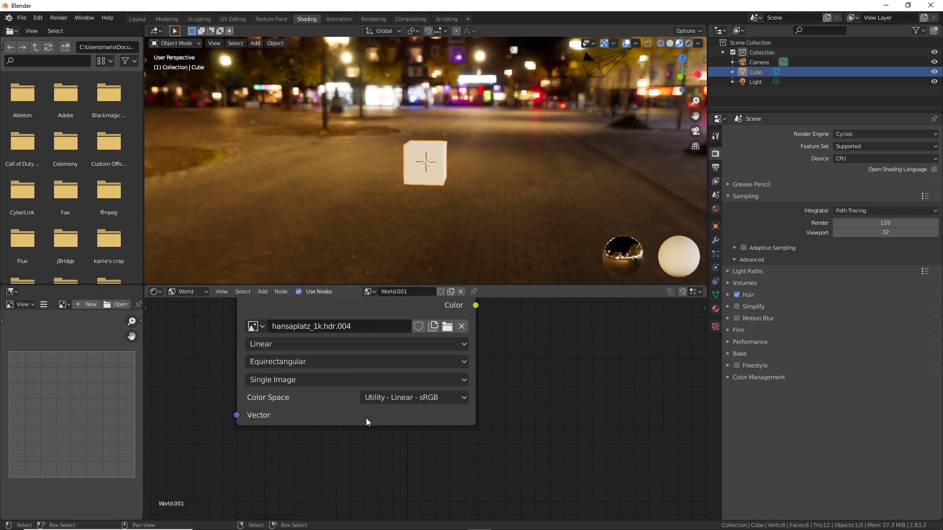
{"action": "scroll", "coordinate": [550, 376], "scroll_direction": "down", "scroll_amount": 5}
{"action": "middle_click_drag", "start_coordinate": [501, 330], "coordinate": [488, 421]}
{"action": "middle_click_drag", "start_coordinate": [348, 339], "coordinate": [379, 356]}
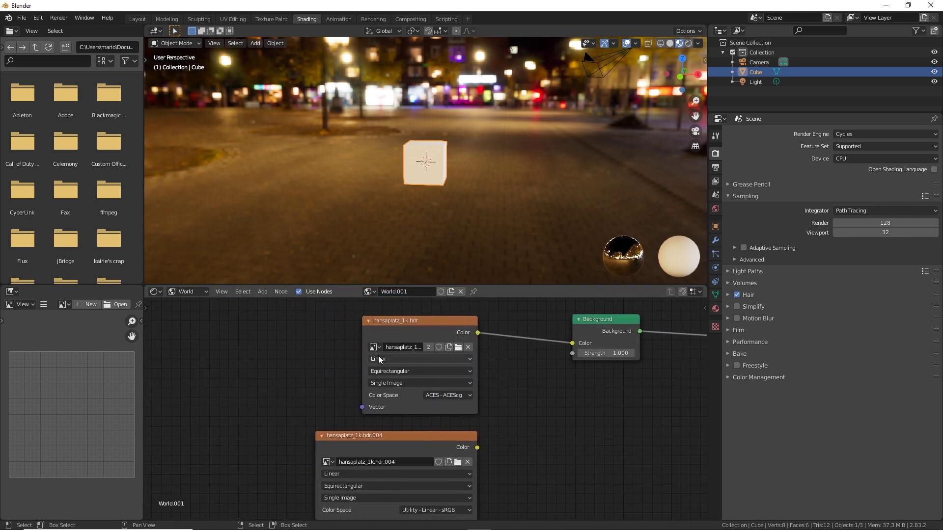
{"action": "scroll", "coordinate": [368, 344], "scroll_direction": "up", "scroll_amount": 2}
{"action": "left_click_drag", "start_coordinate": [353, 331], "coordinate": [302, 335]}
{"action": "scroll", "coordinate": [469, 379], "scroll_direction": "down", "scroll_amount": 1}
Preview the ACES - ACEScg texture through a Viewer node and move the Background node up out of the way.
{"action": "left_click", "coordinate": [404, 333], "text": "ctrl+shift"}
{"action": "scroll", "coordinate": [478, 337], "scroll_direction": "down", "scroll_amount": 3}
{"action": "middle_click_drag", "start_coordinate": [524, 345], "coordinate": [393, 364]}
{"action": "left_click_drag", "start_coordinate": [410, 402], "coordinate": [432, 358]}
{"action": "key", "text": "g"}
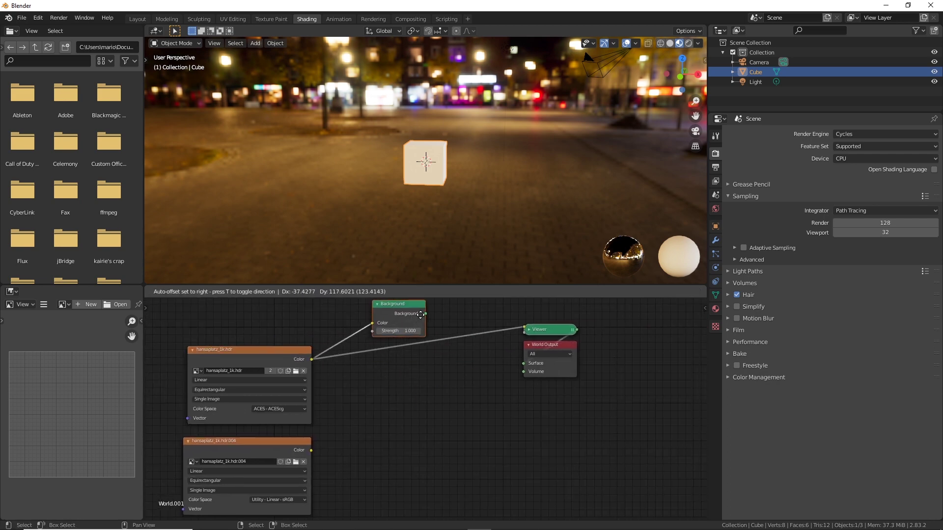
{"action": "left_click", "coordinate": [421, 311]}
{"action": "middle_click_drag", "start_coordinate": [327, 381], "coordinate": [418, 354]}
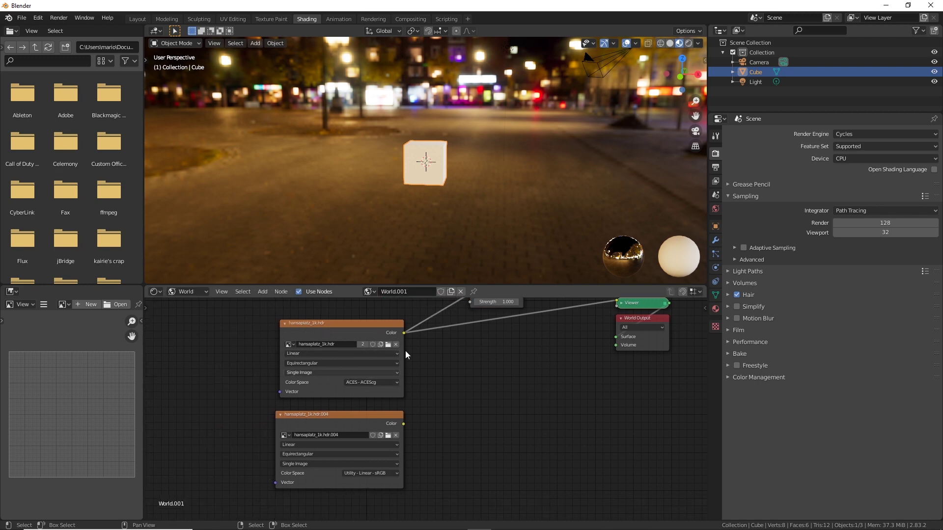
Compare the two color spaces by alternately previewing the Utility - Linear - sRGB and ACES - ACEScg texture nodes in the viewport.
{"action": "left_click", "coordinate": [364, 420], "text": "ctrl+shift"}
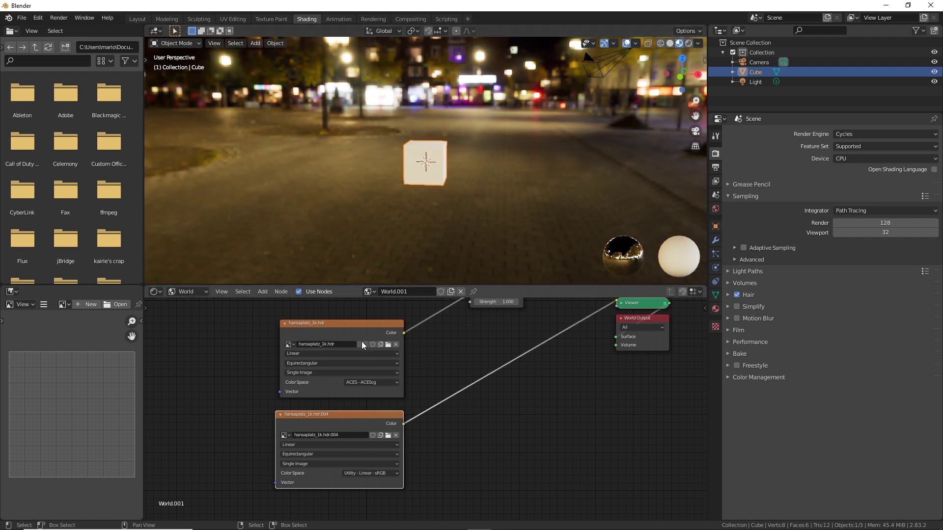
{"action": "left_click", "coordinate": [358, 326], "text": "ctrl+shift"}
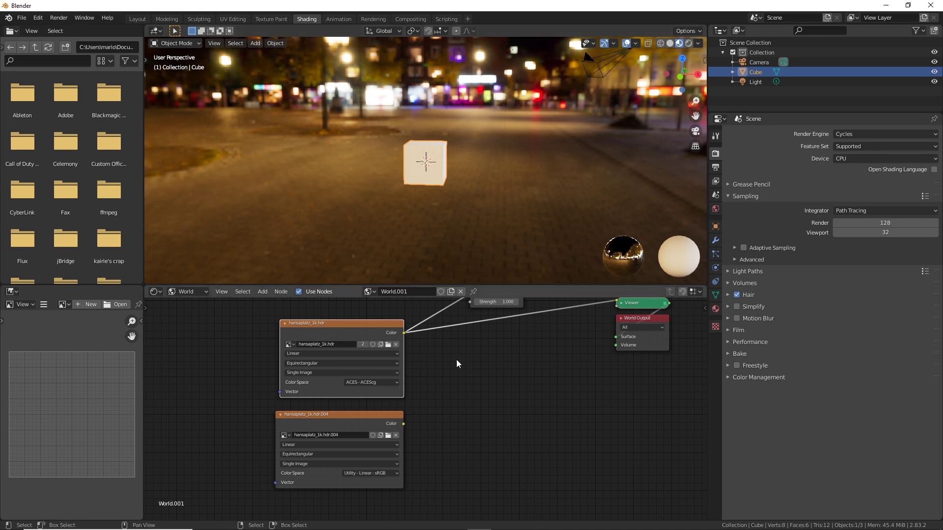
{"action": "left_click", "coordinate": [367, 423], "text": "ctrl+shift"}
{"action": "left_click", "coordinate": [370, 330], "text": "ctrl+shift"}
{"action": "left_click", "coordinate": [374, 422], "text": "ctrl+shift"}
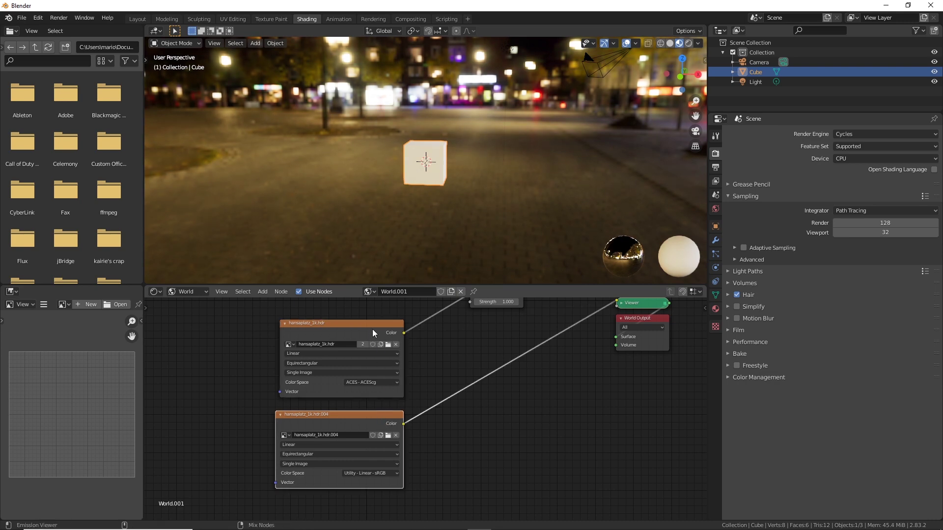
{"action": "left_click", "coordinate": [373, 329], "text": "ctrl+shift"}
{"action": "left_click", "coordinate": [365, 417], "text": "ctrl+shift"}
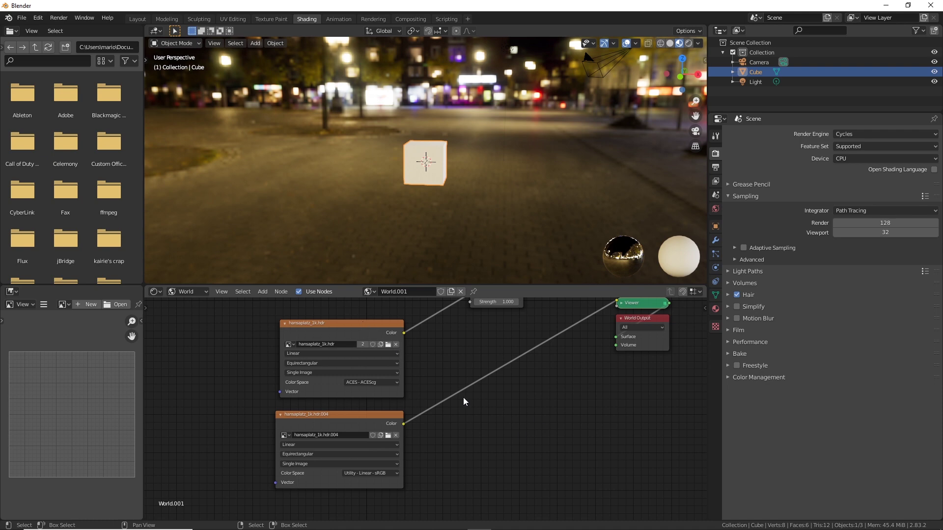
Preview the ACES - ACEScg texture once more, followed by the Utility - Linear - sRGB copy.
{"action": "middle_click_drag", "start_coordinate": [462, 415], "coordinate": [485, 400]}
{"action": "scroll", "coordinate": [484, 400], "scroll_direction": "up", "scroll_amount": 3}
{"action": "scroll", "coordinate": [427, 368], "scroll_direction": "down", "scroll_amount": 1}
{"action": "middle_click_drag", "start_coordinate": [451, 358], "coordinate": [414, 360]}
{"action": "left_click", "coordinate": [378, 319], "text": "ctrl+shift"}
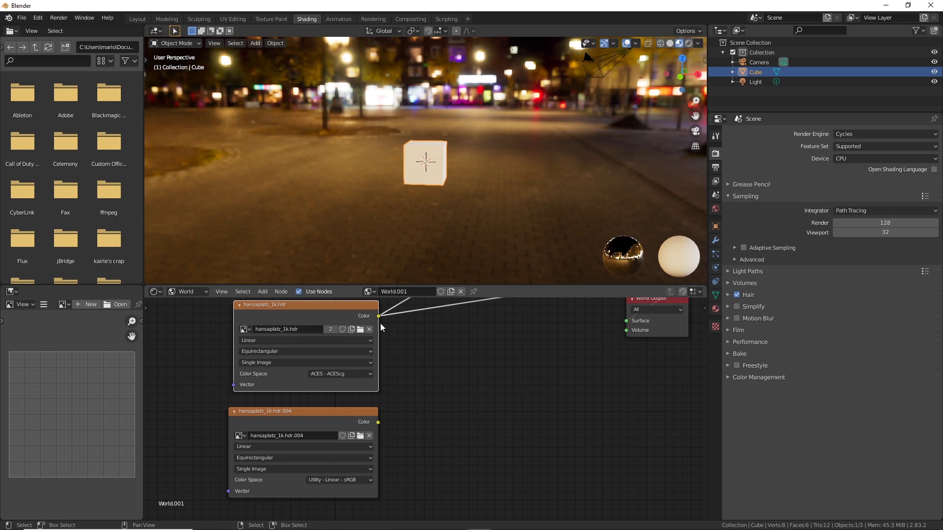
{"action": "left_click", "coordinate": [391, 337]}
{"action": "middle_click_drag", "start_coordinate": [417, 382], "coordinate": [433, 351]}
{"action": "left_click", "coordinate": [347, 389], "text": "ctrl+shift"}
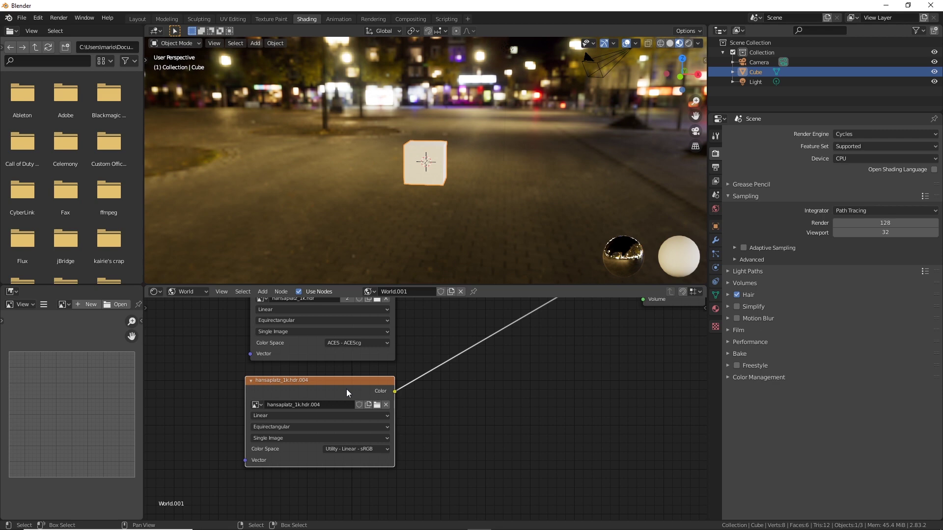
{"action": "left_click", "coordinate": [438, 361]}
{"action": "scroll", "coordinate": [399, 352], "scroll_direction": "down", "scroll_amount": 2}
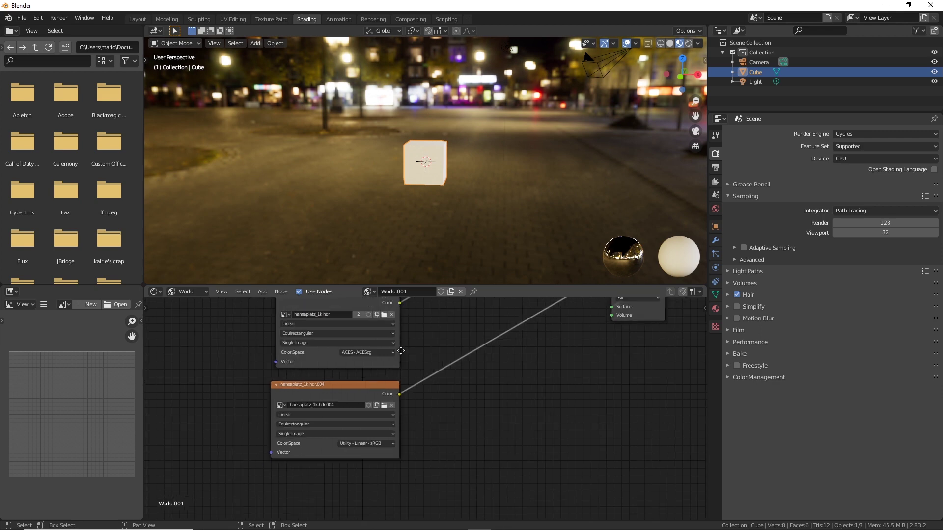
Examine the color space settings of both environment texture nodes and their connections to the Background and Viewer nodes.
{"action": "middle_click_drag", "start_coordinate": [401, 350], "coordinate": [439, 381]}
{"action": "scroll", "coordinate": [318, 352], "scroll_direction": "up", "scroll_amount": 1}
{"action": "scroll", "coordinate": [465, 349], "scroll_direction": "down", "scroll_amount": 5}
{"action": "scroll", "coordinate": [372, 411], "scroll_direction": "up", "scroll_amount": 1}
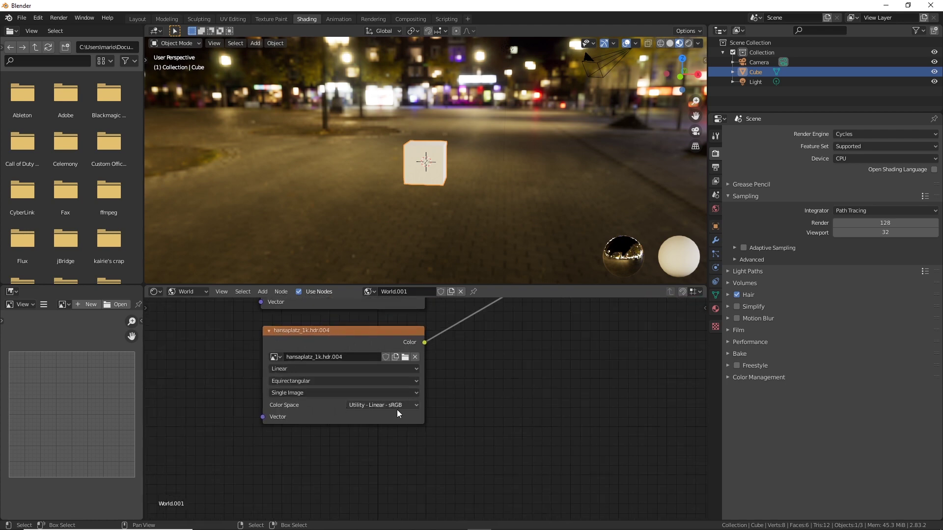
{"action": "scroll", "coordinate": [491, 367], "scroll_direction": "down", "scroll_amount": 1}
{"action": "middle_click_drag", "start_coordinate": [483, 379], "coordinate": [480, 410]}
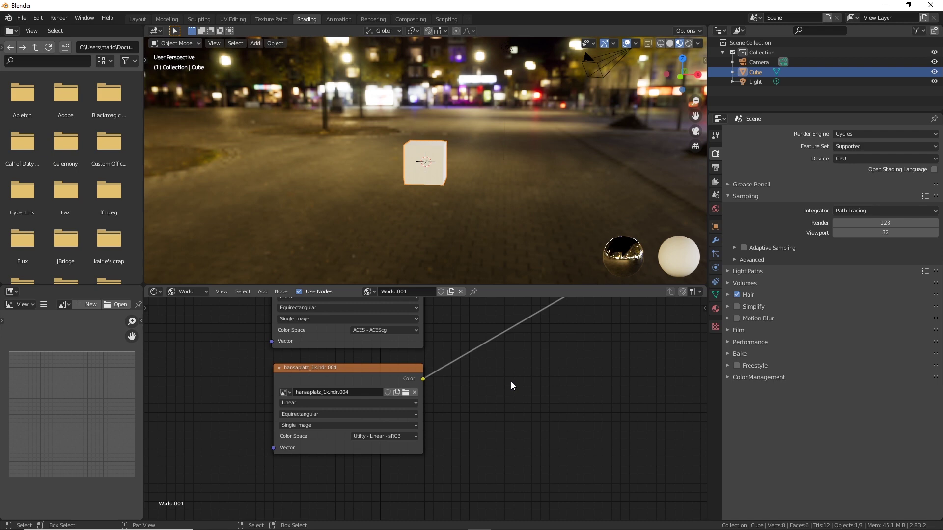
{"action": "middle_click_drag", "start_coordinate": [487, 361], "coordinate": [489, 395]}
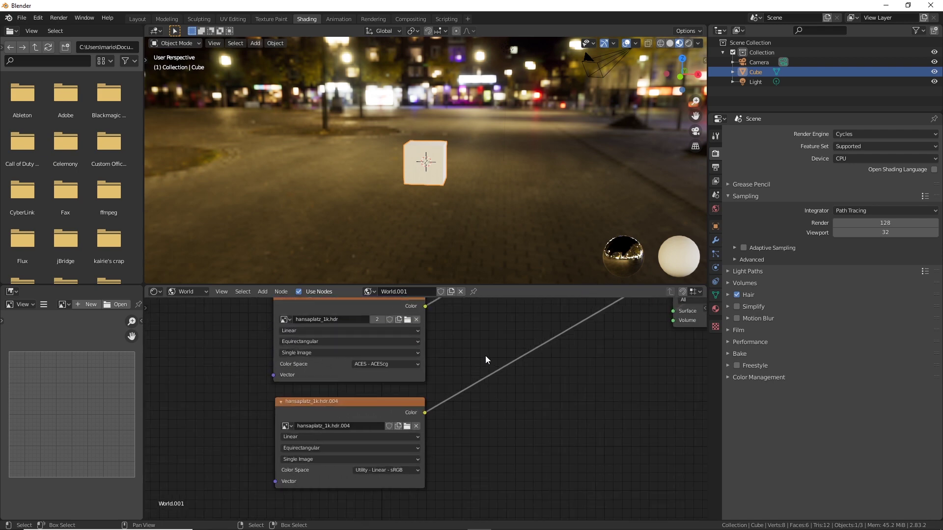
{"action": "scroll", "coordinate": [473, 323], "scroll_direction": "down", "scroll_amount": 1}
{"action": "middle_click_drag", "start_coordinate": [473, 323], "coordinate": [492, 360]}
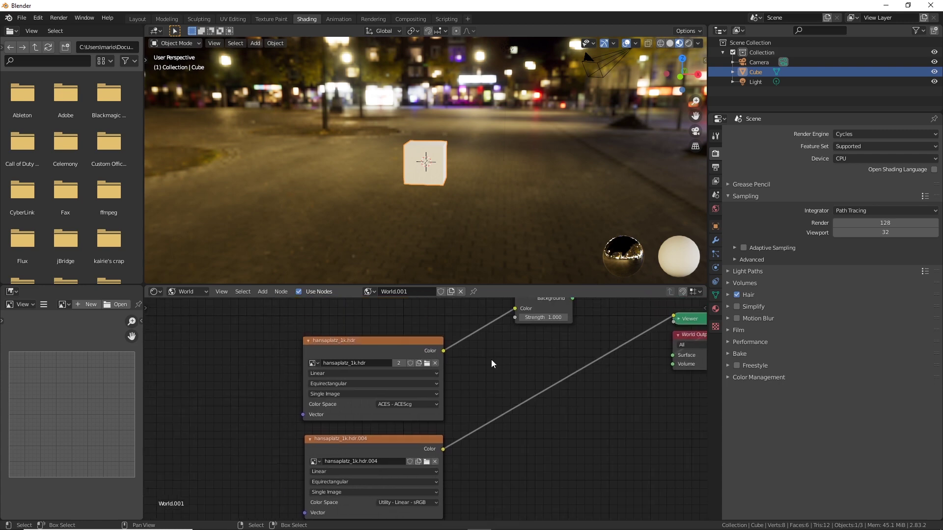
Switch the preview repeatedly between the original ACES - ACEScg texture and its copy, ending on the Utility - Linear - sRGB copy.
{"action": "left_click", "coordinate": [414, 347], "text": "ctrl+shift"}
{"action": "scroll", "coordinate": [520, 391], "scroll_direction": "down", "scroll_amount": 1}
{"action": "middle_click_drag", "start_coordinate": [521, 393], "coordinate": [458, 372]}
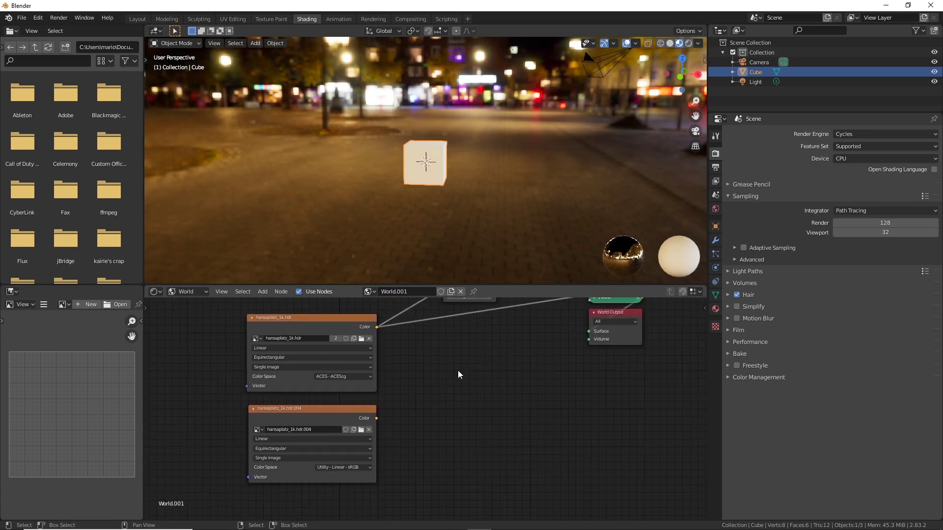
{"action": "middle_click_drag", "start_coordinate": [408, 399], "coordinate": [399, 370]}
{"action": "left_click", "coordinate": [358, 401], "text": "ctrl+shift"}
{"action": "scroll", "coordinate": [440, 381], "scroll_direction": "up", "scroll_amount": 1}
{"action": "left_click", "coordinate": [370, 336], "text": "ctrl+shift"}
{"action": "middle_click_drag", "start_coordinate": [503, 390], "coordinate": [488, 343]}
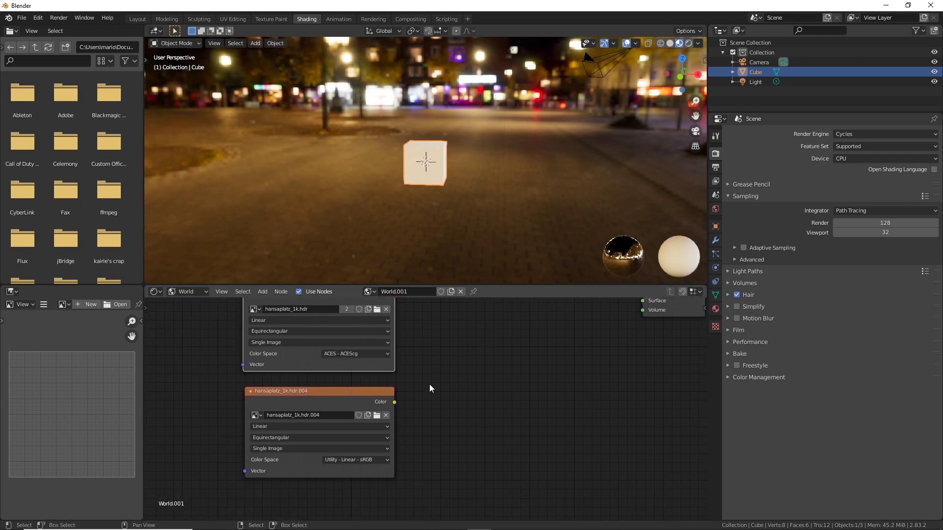
{"action": "left_click", "coordinate": [369, 393], "text": "ctrl+shift"}
{"action": "middle_click_drag", "start_coordinate": [414, 391], "coordinate": [443, 349]}
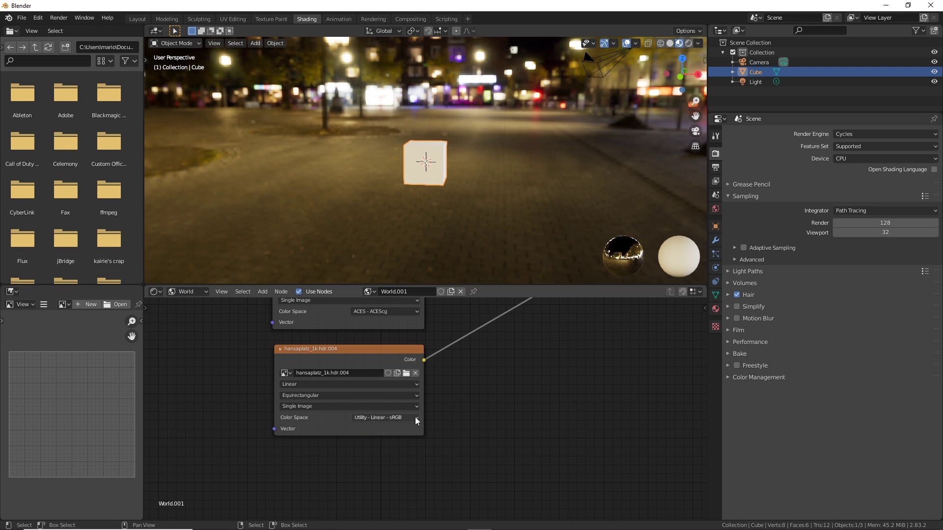
{"action": "scroll", "coordinate": [460, 398], "scroll_direction": "down", "scroll_amount": 1}
{"action": "middle_click_drag", "start_coordinate": [460, 397], "coordinate": [452, 430]}
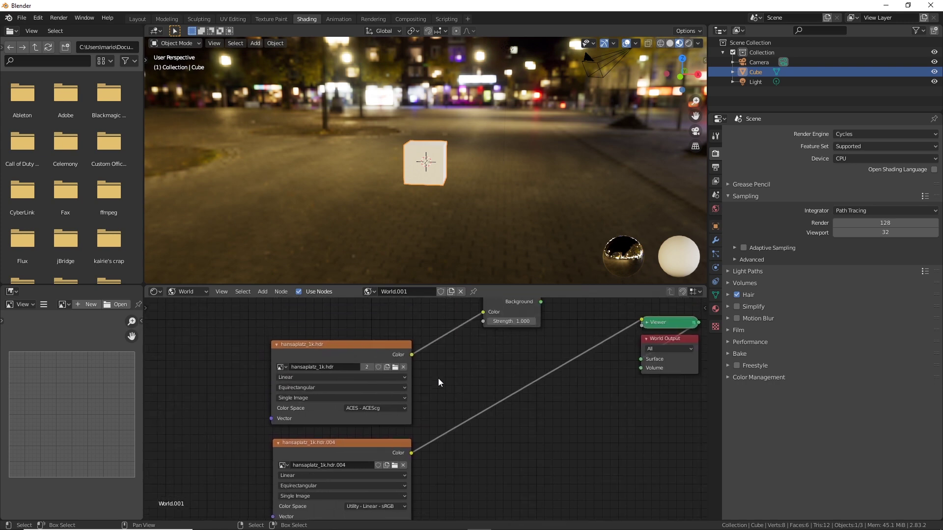
Delete the ACES - ACEScg environment texture and connect the Utility - Linear - sRGB copy to the Background node's Color.
{"action": "left_click_drag", "start_coordinate": [458, 387], "coordinate": [333, 370]}
{"action": "key", "text": "x"}
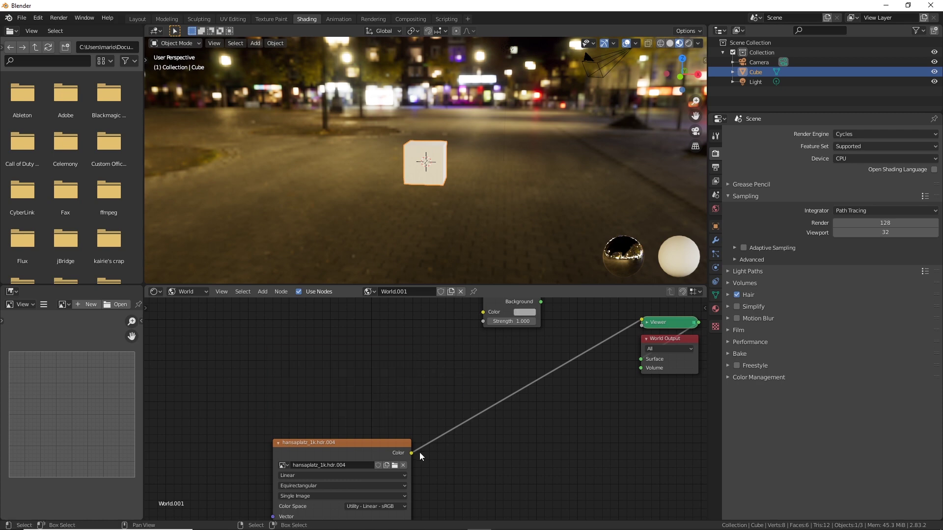
{"action": "left_click_drag", "start_coordinate": [417, 453], "coordinate": [456, 339]}
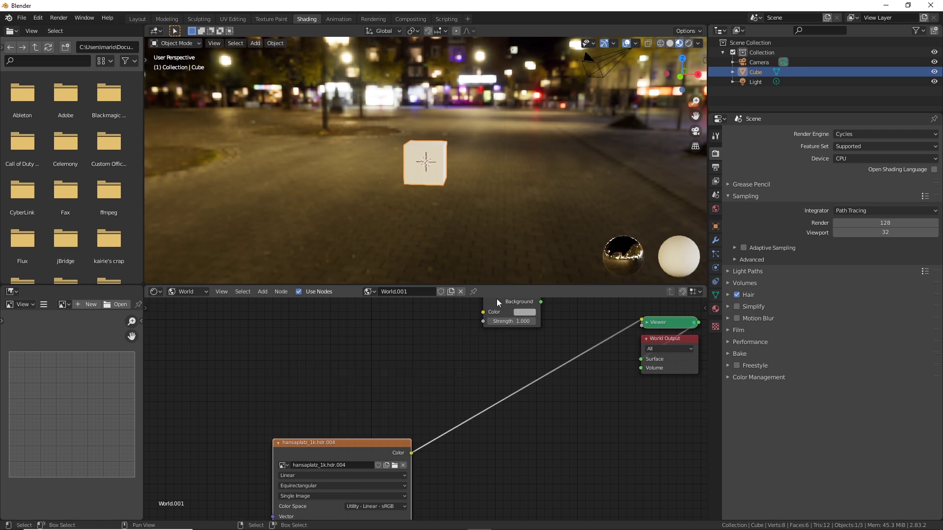
Place the Background node between the texture and World Output, and route its output to the world surface.
{"action": "left_click_drag", "start_coordinate": [500, 297], "coordinate": [514, 378]}
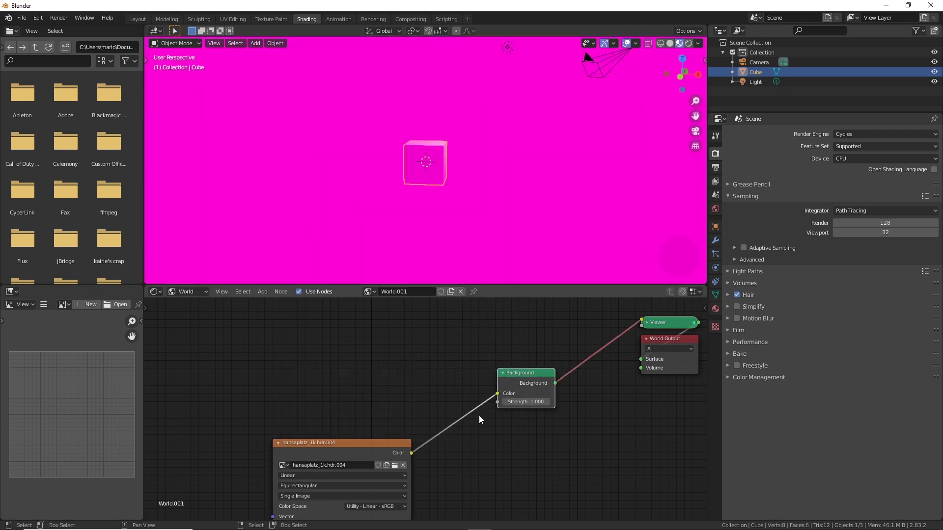
{"action": "left_click", "coordinate": [552, 386], "text": "ctrl+shift"}
{"action": "middle_click_drag", "start_coordinate": [469, 422], "coordinate": [481, 386]}
{"action": "scroll", "coordinate": [481, 386], "scroll_direction": "down", "scroll_amount": 1}
{"action": "left_click_drag", "start_coordinate": [345, 431], "coordinate": [375, 358]}
{"action": "left_click", "coordinate": [610, 386]}
{"action": "middle_click_drag", "start_coordinate": [658, 379], "coordinate": [538, 403]}
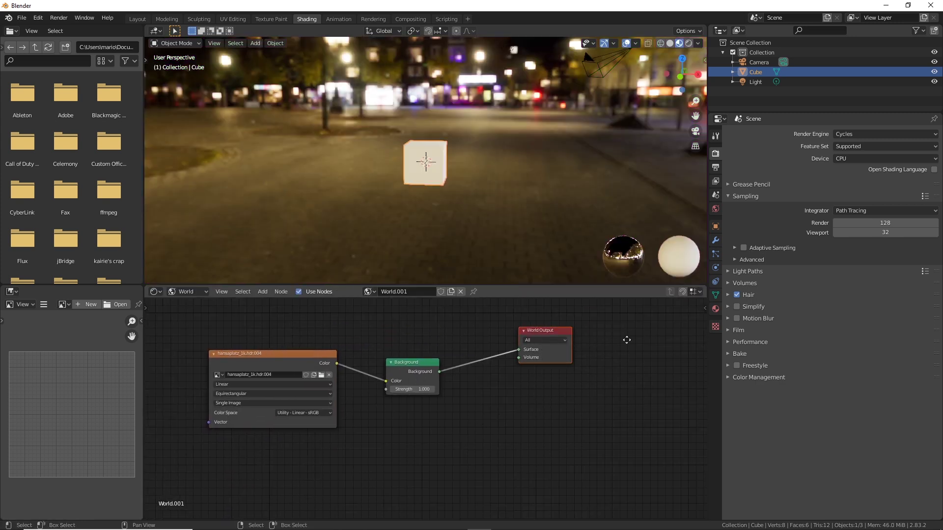
Arrange the environment texture, Background and World Output nodes in a compact row.
{"action": "left_click_drag", "start_coordinate": [538, 403], "coordinate": [635, 329]}
{"action": "key", "text": "g"}
{"action": "left_click", "coordinate": [589, 369]}
{"action": "left_click", "coordinate": [589, 368]}
{"action": "middle_click_drag", "start_coordinate": [440, 369], "coordinate": [535, 364]}
{"action": "scroll", "coordinate": [534, 364], "scroll_direction": "up", "scroll_amount": 1}
{"action": "left_click_drag", "start_coordinate": [507, 377], "coordinate": [497, 366]}
{"action": "left_click", "coordinate": [489, 337]}
{"action": "middle_click_drag", "start_coordinate": [443, 332], "coordinate": [480, 317]}
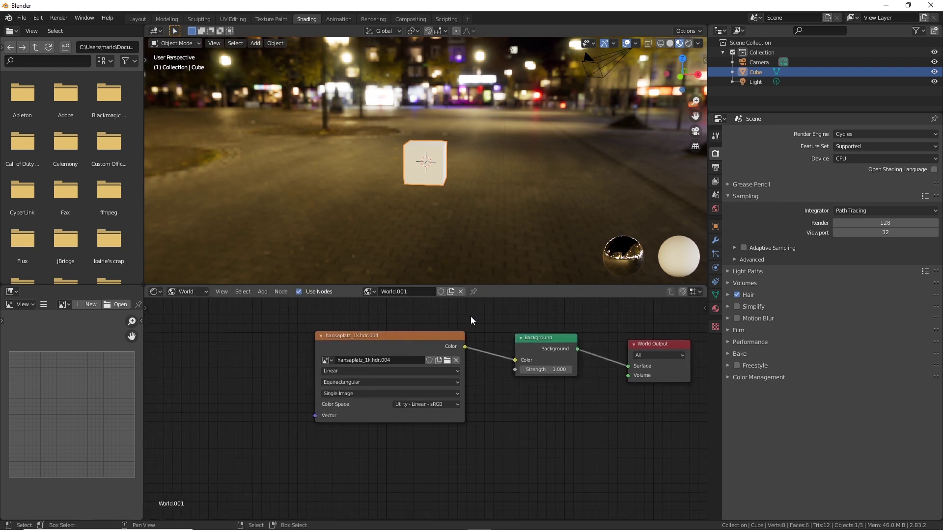
Switch the shader editor to the cube's object material and zoom in on the cube in the viewport.
{"action": "left_click", "coordinate": [192, 291]}
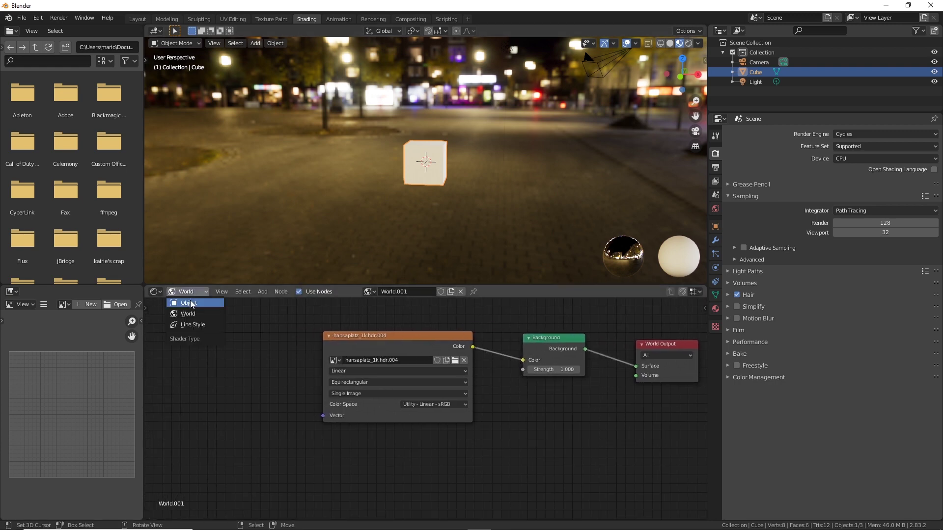
{"action": "left_click", "coordinate": [190, 300]}
{"action": "scroll", "coordinate": [433, 149], "scroll_direction": "up", "scroll_amount": 3}
{"action": "scroll", "coordinate": [432, 148], "scroll_direction": "down", "scroll_amount": 1}
{"action": "scroll", "coordinate": [460, 435], "scroll_direction": "down", "scroll_amount": 2}
{"action": "middle_click_drag", "start_coordinate": [376, 452], "coordinate": [369, 383]}
{"action": "scroll", "coordinate": [370, 384], "scroll_direction": "down", "scroll_amount": 2}
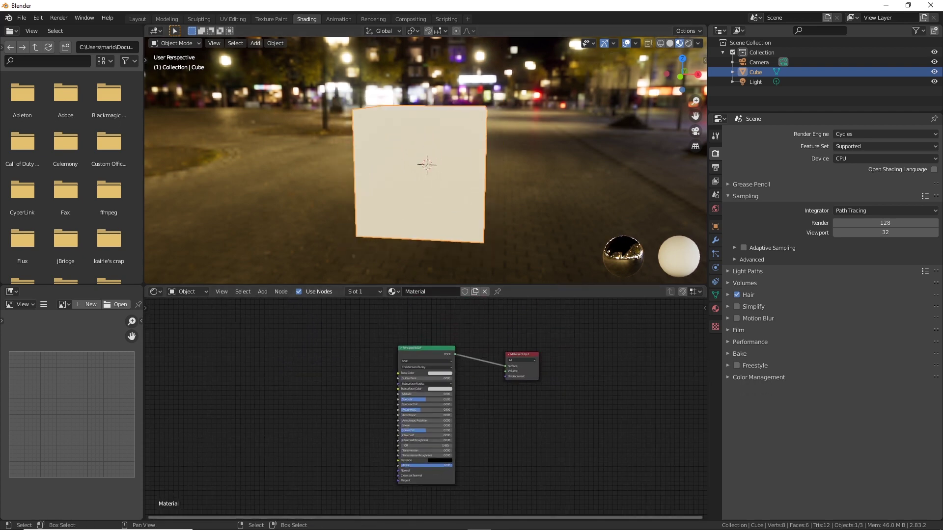
Bring Plaster07_COL_VAR1_3K.jpg from the ACES tutorial folder in File Explorer into the cube's material as an image texture.
{"action": "left_click", "coordinate": [263, 521]}
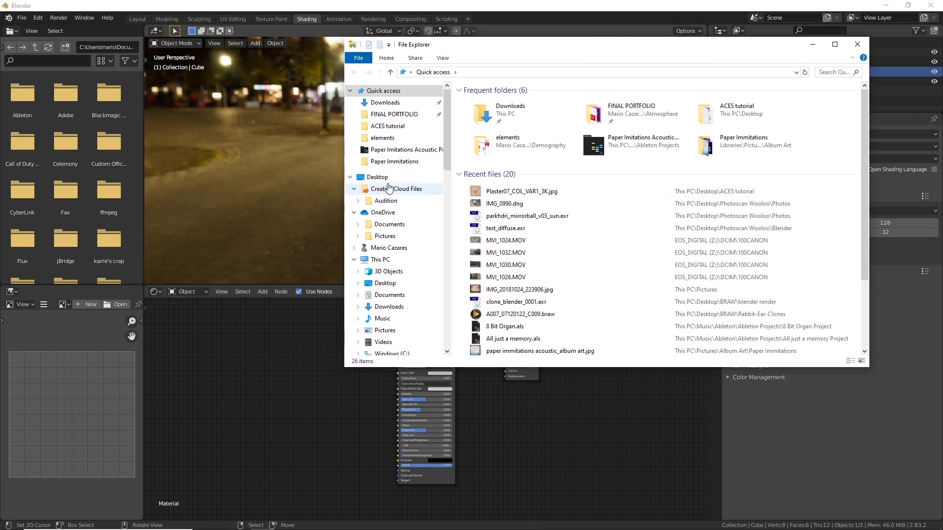
{"action": "double_click", "coordinate": [706, 113]}
{"action": "left_click", "coordinate": [442, 58]}
{"action": "left_click", "coordinate": [509, 72]}
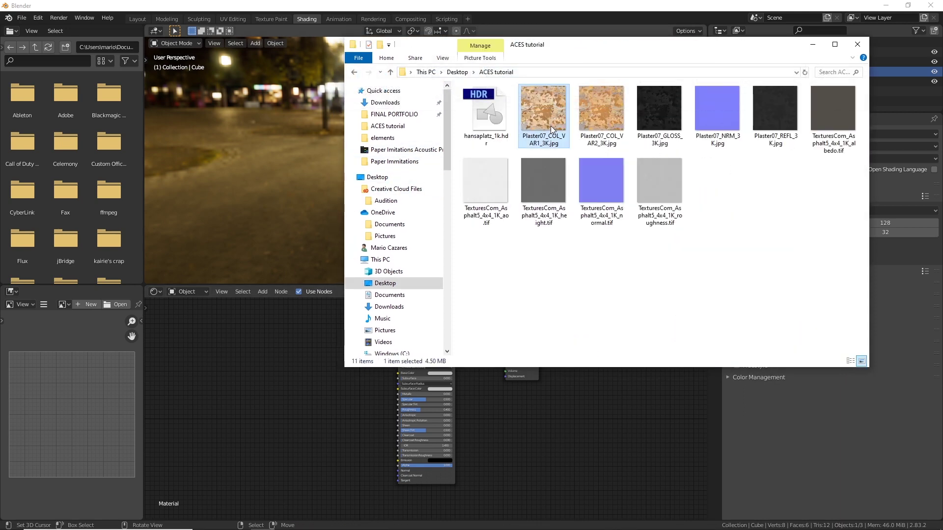
{"action": "left_click_drag", "start_coordinate": [549, 124], "coordinate": [302, 344]}
{"action": "left_click", "coordinate": [303, 345]}
Preview the plaster image texture directly on the cube and inspect it from an angle.
{"action": "middle_click_drag", "start_coordinate": [367, 348], "coordinate": [454, 351]}
{"action": "scroll", "coordinate": [431, 354], "scroll_direction": "up", "scroll_amount": 5}
{"action": "left_click", "coordinate": [423, 376], "text": "ctrl+shift"}
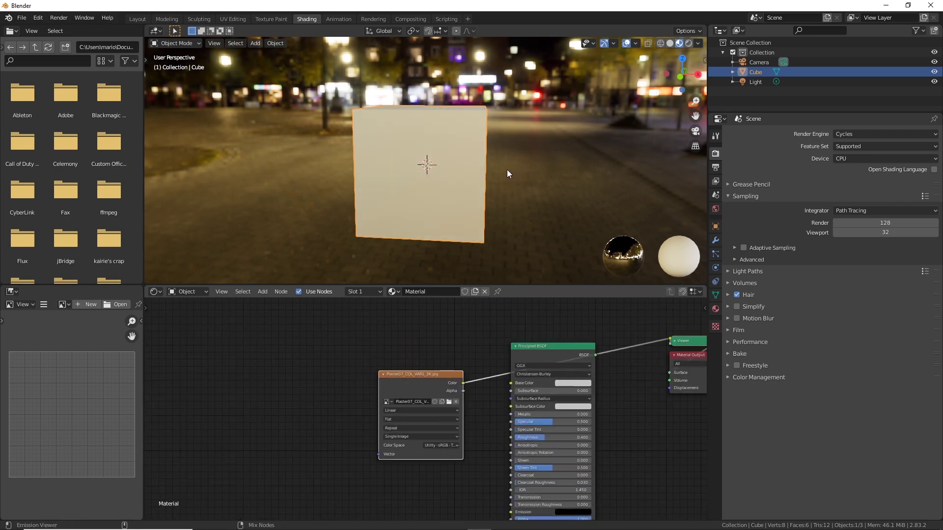
{"action": "middle_click_drag", "start_coordinate": [465, 181], "coordinate": [476, 154]}
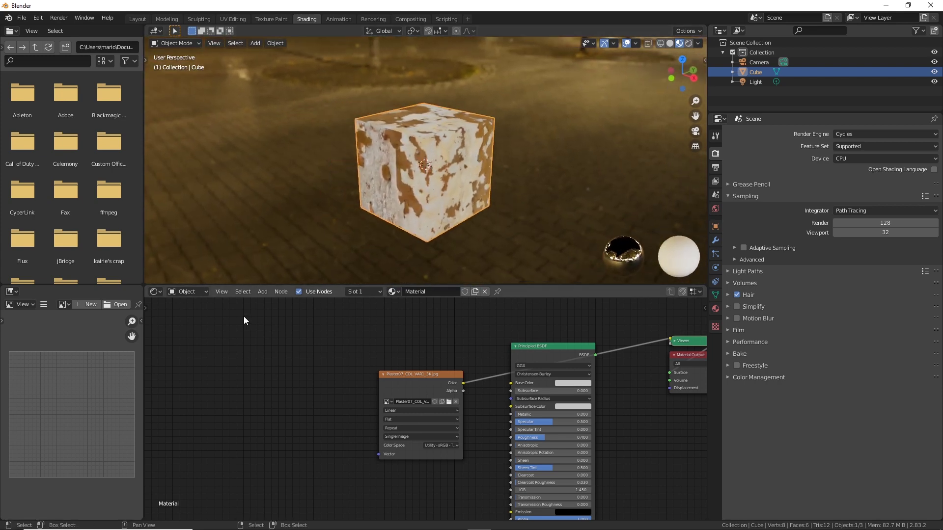
Cut the link between the HDRI texture and the Background node in the world shader, and return to the cube's material.
{"action": "left_click", "coordinate": [190, 292]}
{"action": "left_click", "coordinate": [190, 315]}
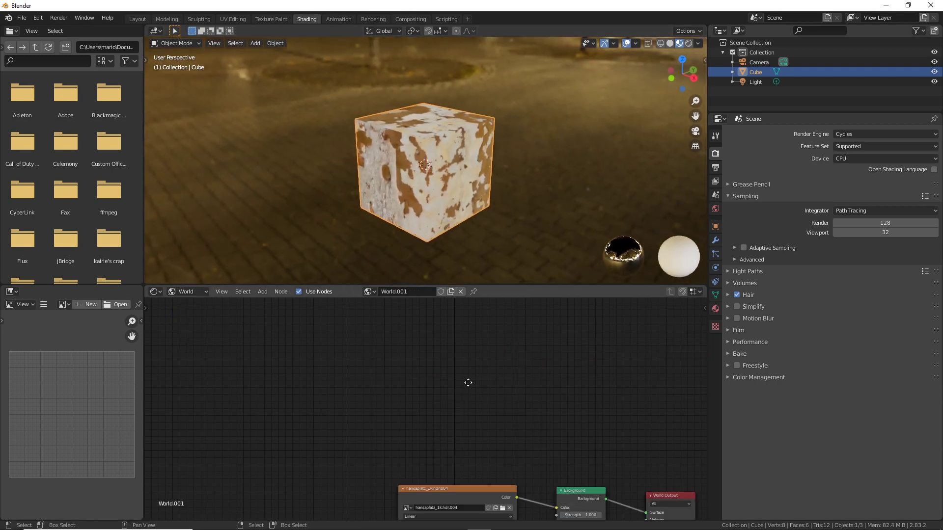
{"action": "middle_click_drag", "start_coordinate": [396, 336], "coordinate": [236, 233]}
{"action": "right_click_drag", "start_coordinate": [375, 379], "coordinate": [374, 433], "text": "ctrl"}
{"action": "middle_click_drag", "start_coordinate": [416, 181], "coordinate": [501, 197]}
{"action": "left_click", "coordinate": [189, 291]}
{"action": "left_click", "coordinate": [193, 308]}
{"action": "middle_click_drag", "start_coordinate": [476, 354], "coordinate": [557, 447]}
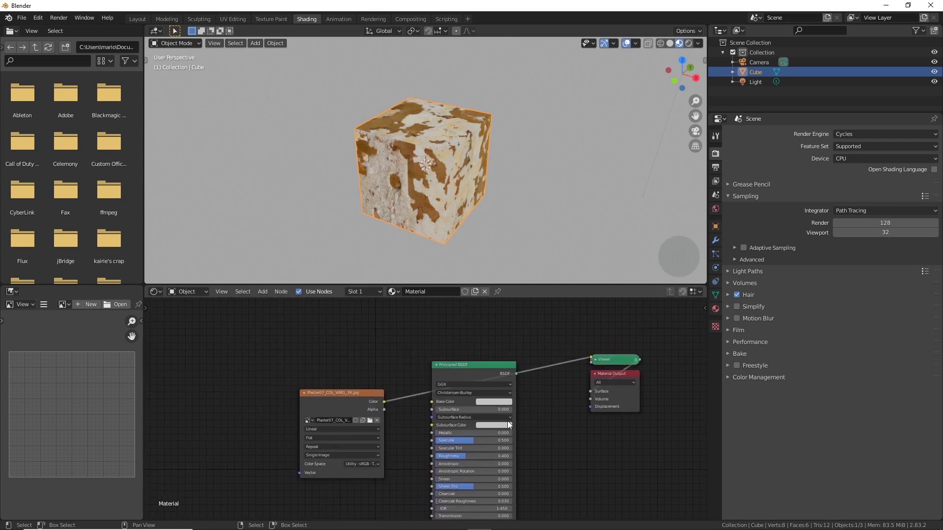
Set the plaster texture's color space to ACES - ACEScg.
{"action": "scroll", "coordinate": [394, 422], "scroll_direction": "up", "scroll_amount": 3}
{"action": "left_click", "coordinate": [402, 421]}
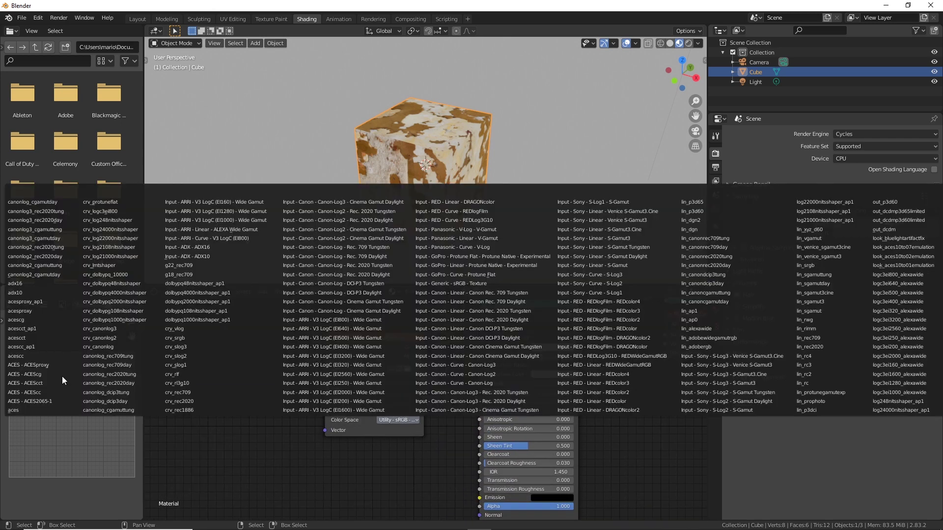
{"action": "left_click", "coordinate": [46, 375]}
{"action": "middle_click_drag", "start_coordinate": [298, 366], "coordinate": [356, 366]}
{"action": "scroll", "coordinate": [357, 365], "scroll_direction": "up", "scroll_amount": 1}
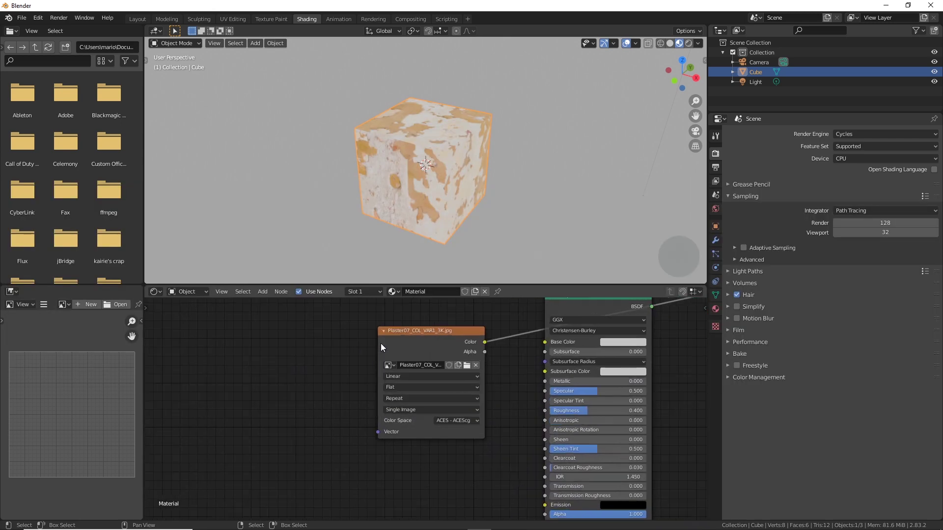
Widen the plaster texture node enough to show its full image name and color space.
{"action": "left_click_drag", "start_coordinate": [379, 344], "coordinate": [266, 350]}
{"action": "left_click", "coordinate": [242, 341]}
{"action": "middle_click_drag", "start_coordinate": [432, 160], "coordinate": [455, 141]}
{"action": "scroll", "coordinate": [467, 151], "scroll_direction": "up", "scroll_amount": 2}
{"action": "scroll", "coordinate": [366, 464], "scroll_direction": "down", "scroll_amount": 2}
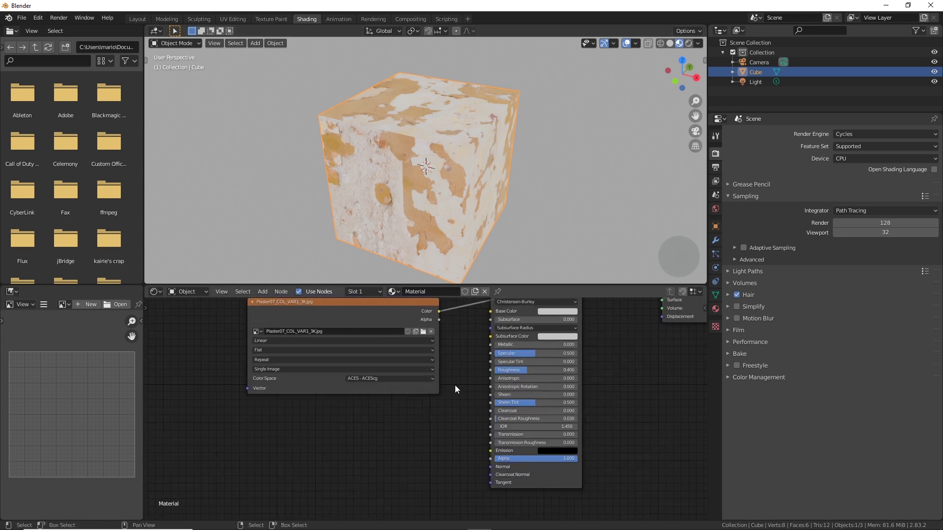
{"action": "left_click_drag", "start_coordinate": [439, 392], "coordinate": [396, 395]}
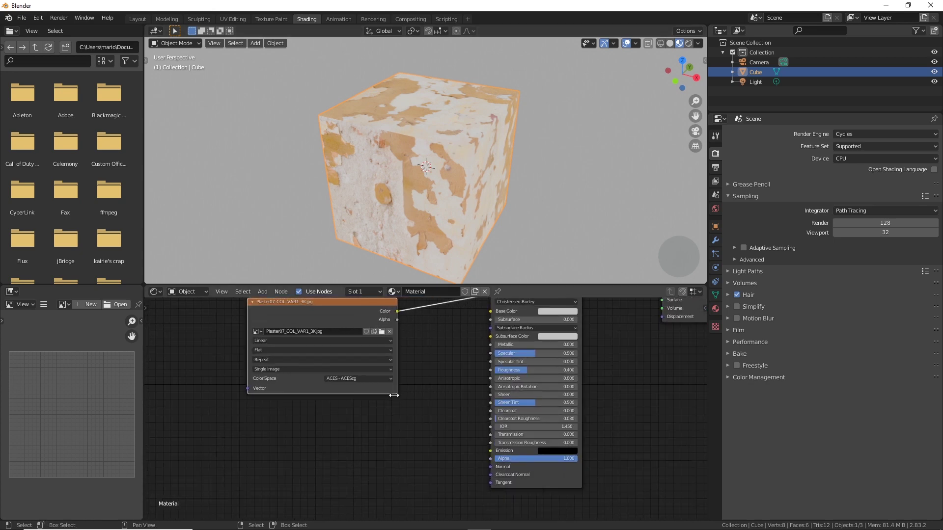
Set the plaster texture's color space to Utility - sRGB - Texture.
{"action": "scroll", "coordinate": [431, 399], "scroll_direction": "down", "scroll_amount": 5}
{"action": "middle_click_drag", "start_coordinate": [414, 391], "coordinate": [322, 359]}
{"action": "scroll", "coordinate": [309, 371], "scroll_direction": "up", "scroll_amount": 2}
{"action": "left_click", "coordinate": [253, 353]}
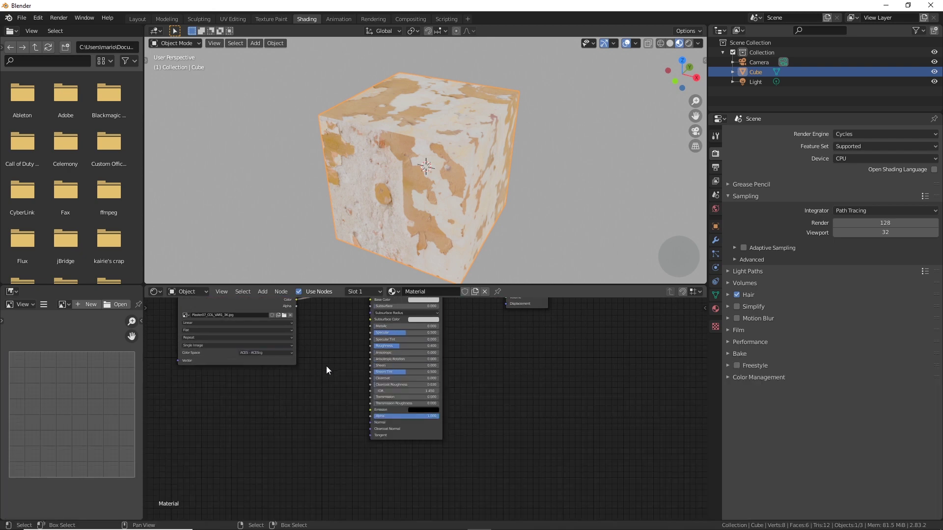
{"action": "middle_click_drag", "start_coordinate": [326, 366], "coordinate": [211, 352]}
{"action": "scroll", "coordinate": [207, 349], "scroll_direction": "down", "scroll_amount": 1}
{"action": "left_click", "coordinate": [202, 347]}
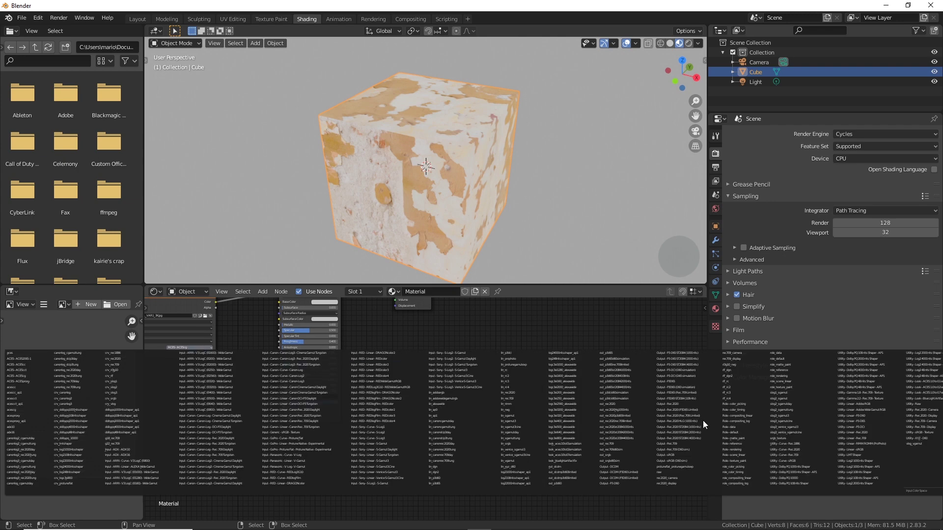
{"action": "left_click", "coordinate": [927, 434]}
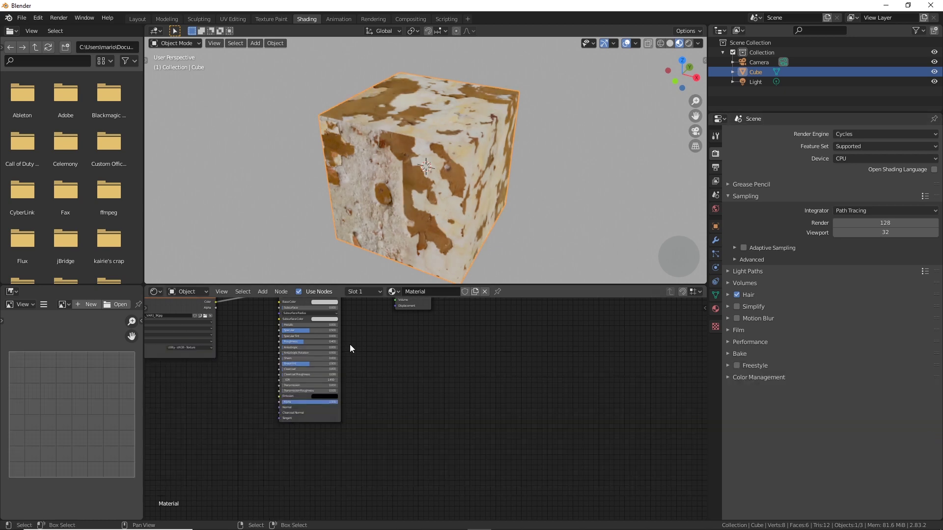
{"action": "middle_click_drag", "start_coordinate": [197, 371], "coordinate": [223, 375]}
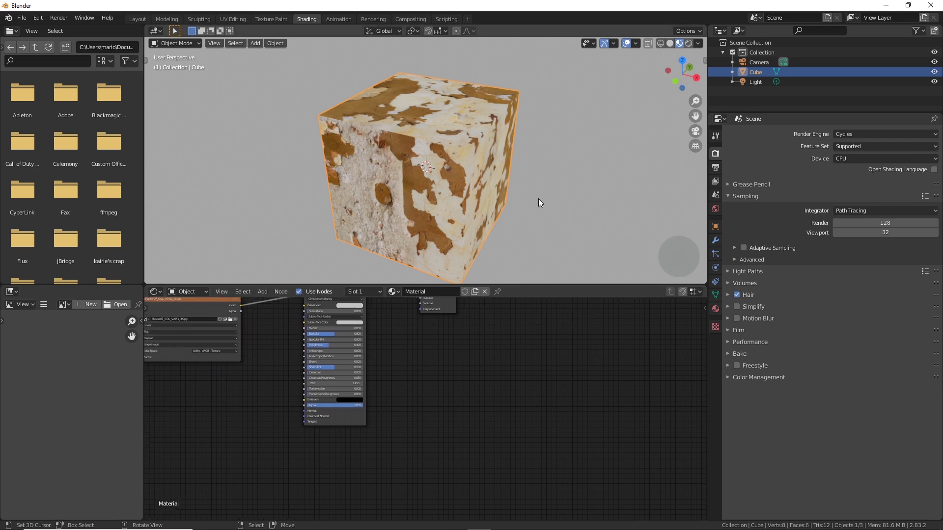
Examine the plaster texture's colors on the cube from several angles and distances.
{"action": "middle_click_drag", "start_coordinate": [519, 193], "coordinate": [330, 136]}
{"action": "middle_click_drag", "start_coordinate": [255, 357], "coordinate": [473, 358]}
{"action": "scroll", "coordinate": [489, 355], "scroll_direction": "up", "scroll_amount": 6}
{"action": "middle_click_drag", "start_coordinate": [430, 384], "coordinate": [426, 355]}
{"action": "middle_click_drag", "start_coordinate": [466, 213], "coordinate": [402, 210]}
{"action": "scroll", "coordinate": [465, 217], "scroll_direction": "down", "scroll_amount": 3}
{"action": "scroll", "coordinate": [461, 370], "scroll_direction": "down", "scroll_amount": 1}
{"action": "scroll", "coordinate": [462, 231], "scroll_direction": "down", "scroll_amount": 1}
{"action": "scroll", "coordinate": [449, 157], "scroll_direction": "up", "scroll_amount": 6}
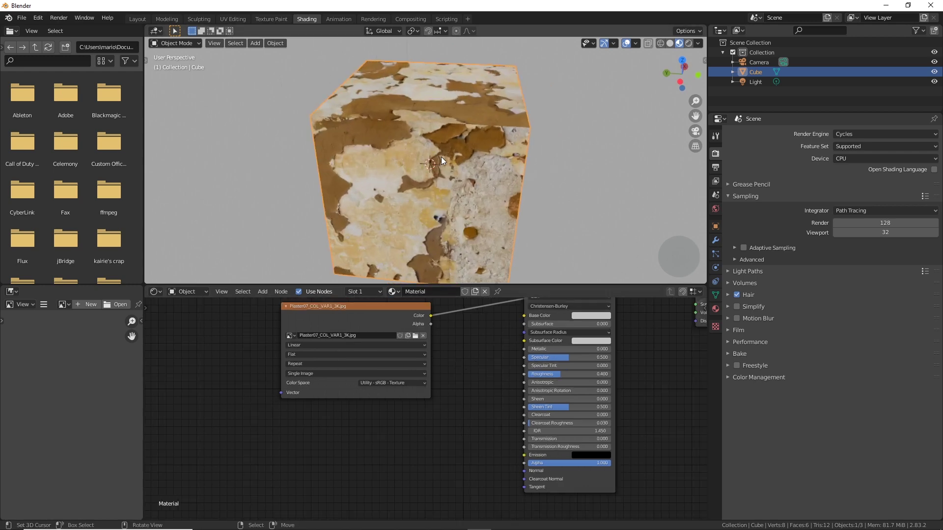
{"action": "mouse_move", "coordinate": [449, 157]}
{"action": "middle_mouse_down"}
{"action": "mouse_move", "coordinate": [435, 154]}
{"action": "mouse_move", "coordinate": [471, 144]}
{"action": "mouse_move", "coordinate": [444, 139]}
{"action": "middle_mouse_up"}
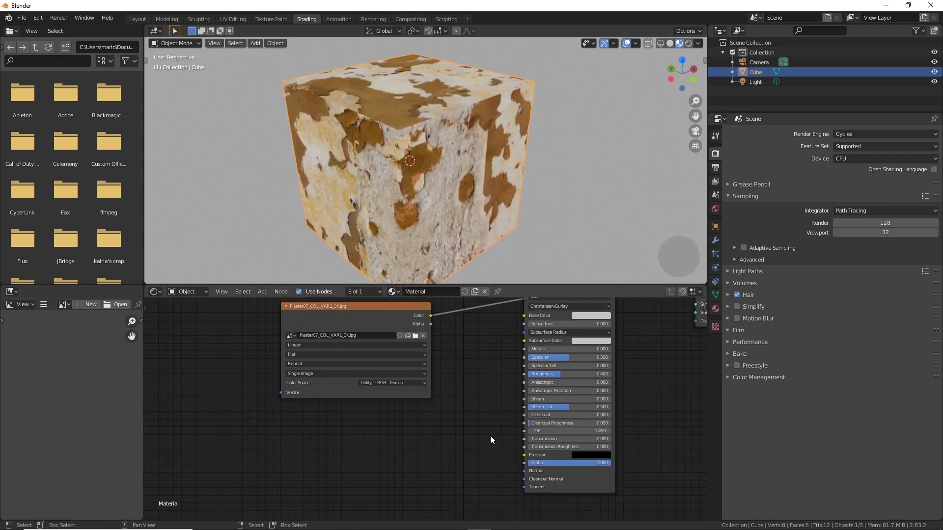
Reselect Utility - sRGB - Texture from the plaster texture's color space options.
{"action": "scroll", "coordinate": [442, 396], "scroll_direction": "down", "scroll_amount": 3}
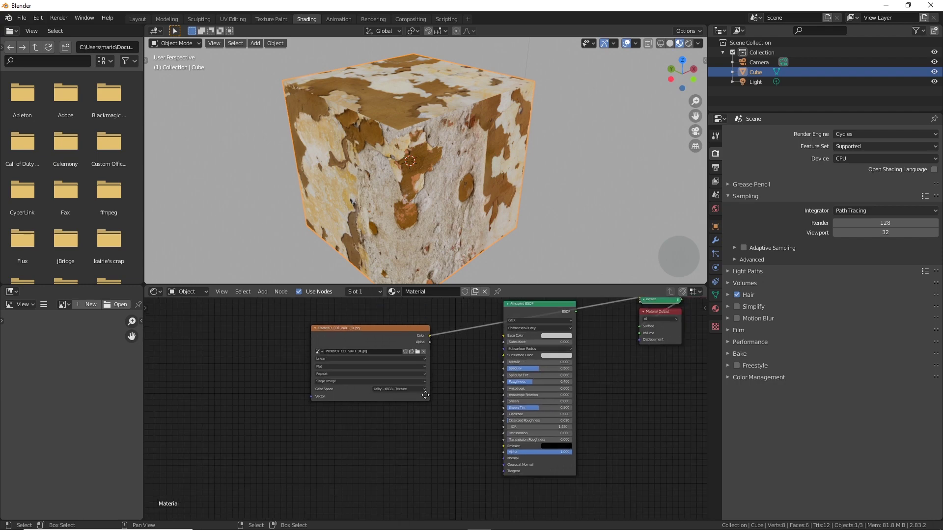
{"action": "middle_click_drag", "start_coordinate": [414, 390], "coordinate": [278, 377]}
{"action": "left_click", "coordinate": [277, 377]}
{"action": "left_click", "coordinate": [276, 376]}
{"action": "scroll", "coordinate": [287, 378], "scroll_direction": "down", "scroll_amount": 1}
{"action": "scroll", "coordinate": [286, 379], "scroll_direction": "down", "scroll_amount": 1}
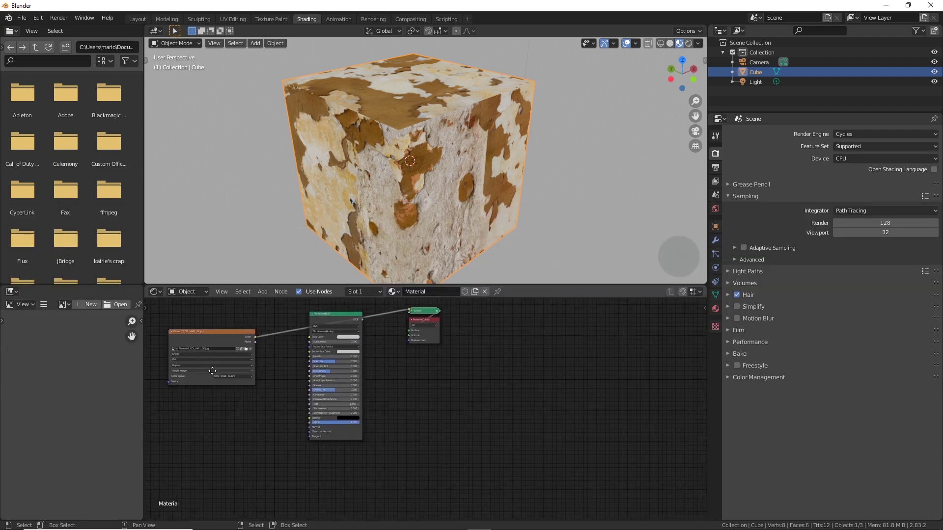
{"action": "left_click", "coordinate": [221, 376]}
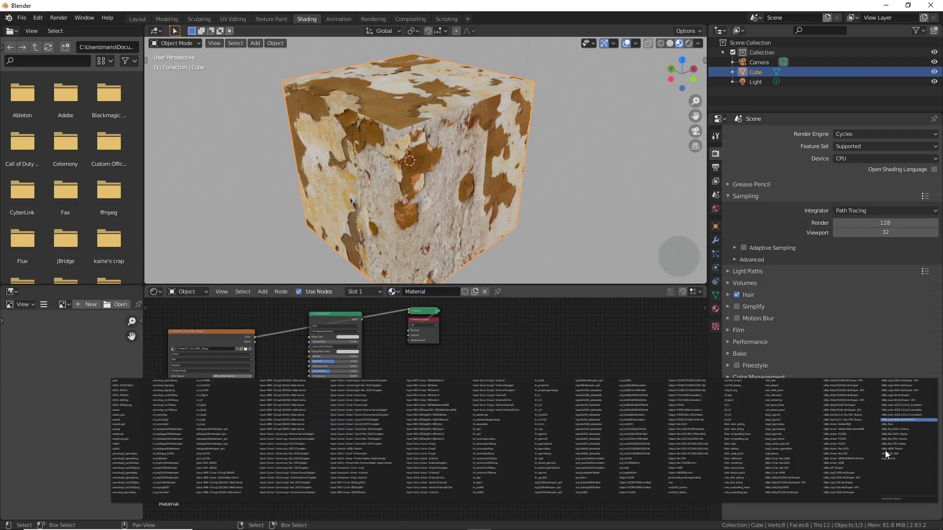
{"action": "left_click", "coordinate": [906, 448]}
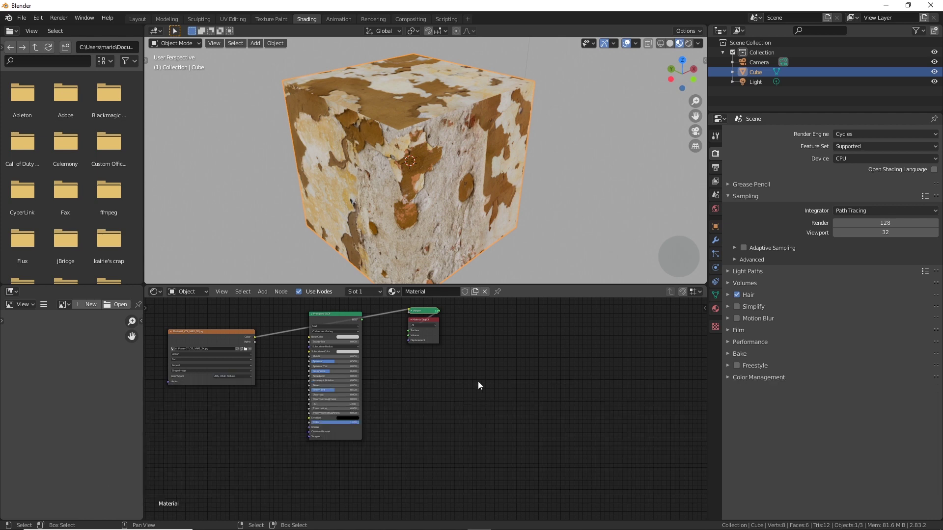
Duplicate the plaster image texture node and place the copy directly below the original.
{"action": "middle_click_drag", "start_coordinate": [481, 386], "coordinate": [632, 382]}
{"action": "scroll", "coordinate": [458, 397], "scroll_direction": "up", "scroll_amount": 2}
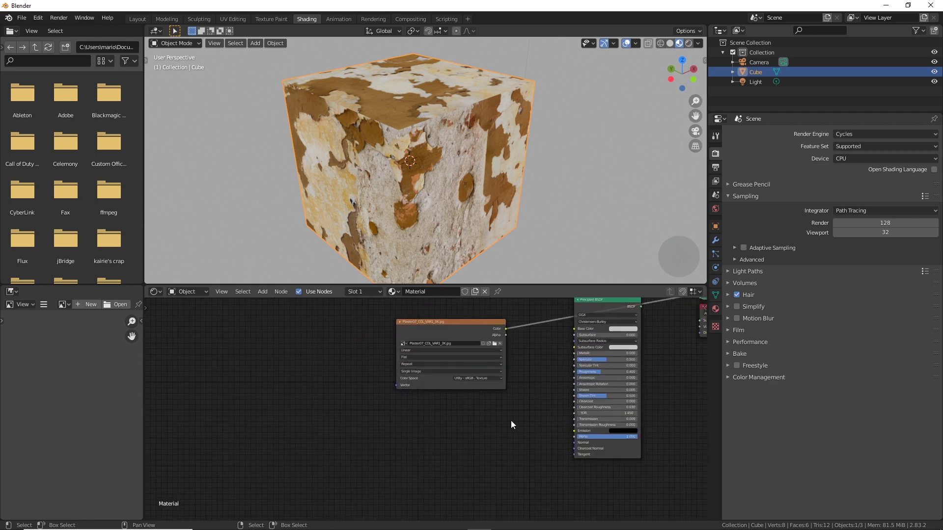
{"action": "middle_click_drag", "start_coordinate": [511, 421], "coordinate": [467, 396]}
{"action": "scroll", "coordinate": [479, 396], "scroll_direction": "up", "scroll_amount": 1}
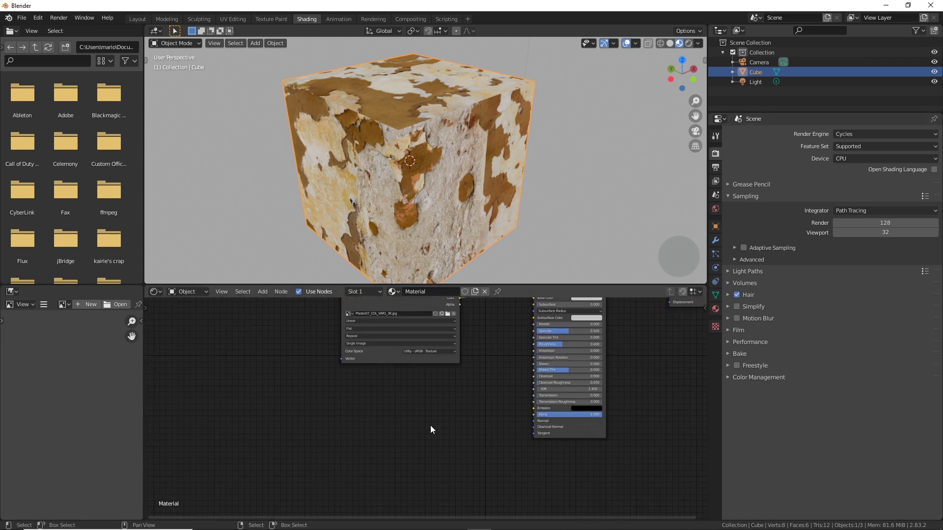
{"action": "scroll", "coordinate": [438, 412], "scroll_direction": "down", "scroll_amount": 1}
{"action": "middle_click_drag", "start_coordinate": [434, 381], "coordinate": [386, 444]}
{"action": "scroll", "coordinate": [432, 430], "scroll_direction": "up", "scroll_amount": 3}
{"action": "middle_click_drag", "start_coordinate": [446, 398], "coordinate": [462, 370]}
{"action": "left_click", "coordinate": [367, 329]}
{"action": "key", "text": "shift+d"}
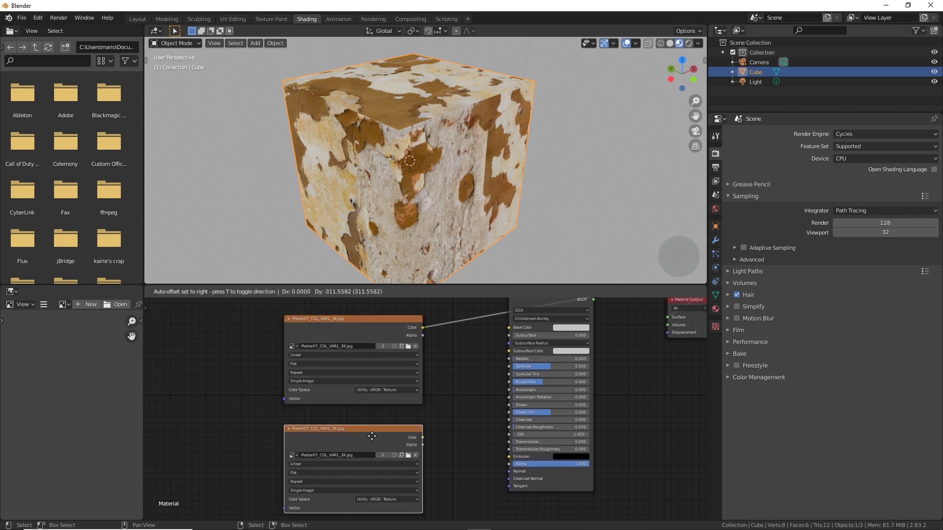
{"action": "left_click", "coordinate": [368, 435]}
Set the duplicated plaster texture's color space to Role - matte_paint.
{"action": "middle_click_drag", "start_coordinate": [427, 442], "coordinate": [495, 391]}
{"action": "scroll", "coordinate": [495, 393], "scroll_direction": "up", "scroll_amount": 1}
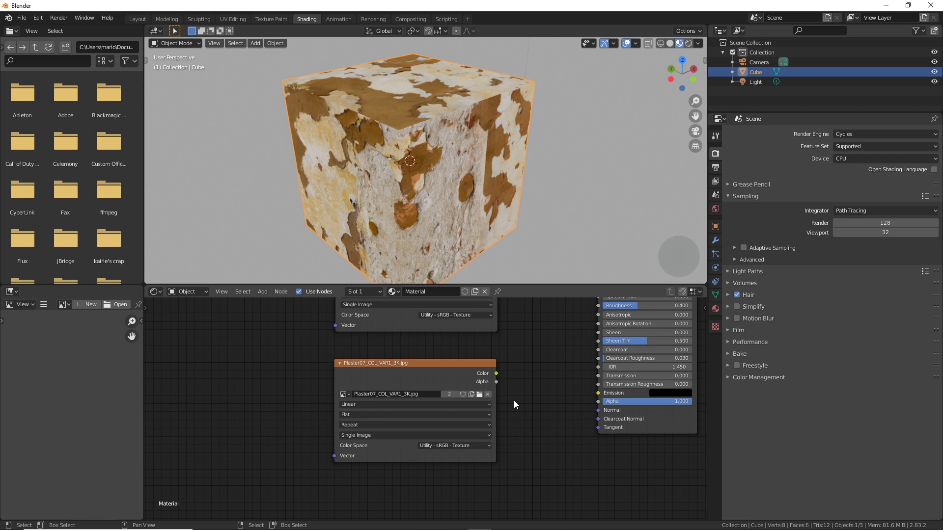
{"action": "middle_click_drag", "start_coordinate": [517, 407], "coordinate": [448, 373]}
{"action": "scroll", "coordinate": [386, 399], "scroll_direction": "up", "scroll_amount": 2}
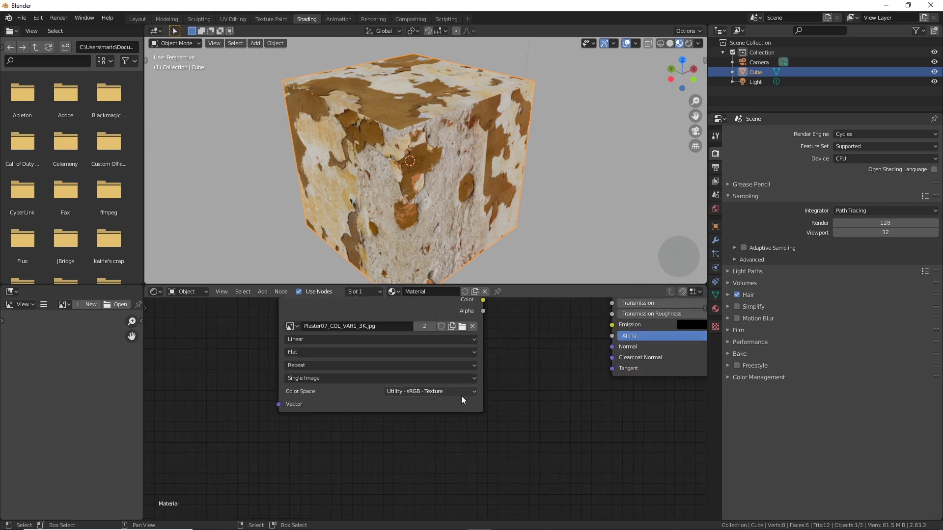
{"action": "left_click", "coordinate": [438, 392]}
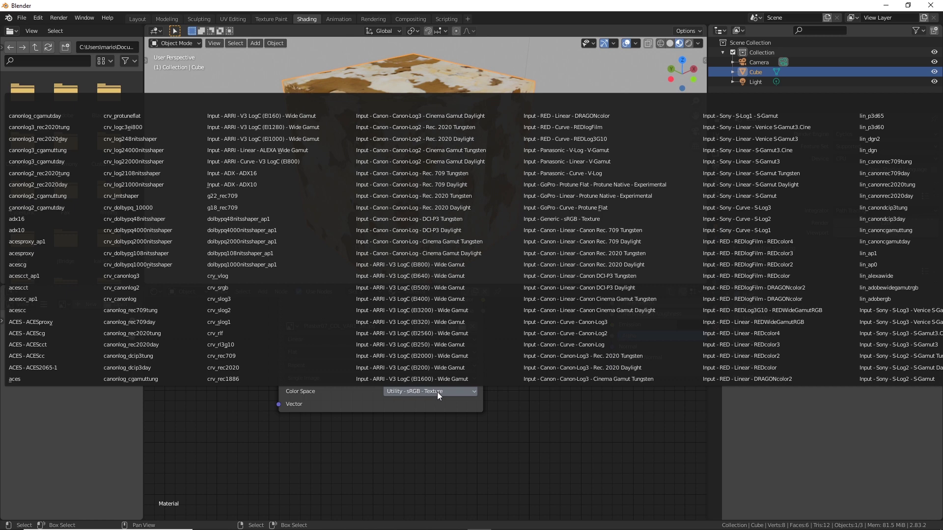
{"action": "key", "text": "m"}
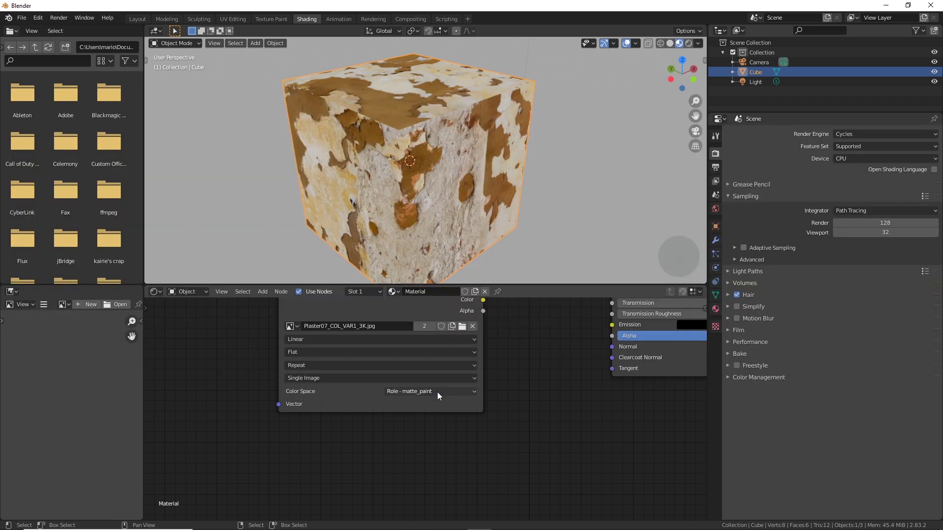
Check the color space setting and shared image of the original plaster texture node above the copy.
{"action": "middle_click_drag", "start_coordinate": [420, 399], "coordinate": [435, 437]}
{"action": "scroll", "coordinate": [435, 437], "scroll_direction": "down", "scroll_amount": 2}
{"action": "middle_click_drag", "start_coordinate": [488, 404], "coordinate": [473, 429]}
{"action": "middle_click_drag", "start_coordinate": [507, 327], "coordinate": [431, 439]}
{"action": "scroll", "coordinate": [467, 430], "scroll_direction": "down", "scroll_amount": 2}
{"action": "scroll", "coordinate": [442, 360], "scroll_direction": "up", "scroll_amount": 1}
{"action": "scroll", "coordinate": [432, 439], "scroll_direction": "up", "scroll_amount": 1}
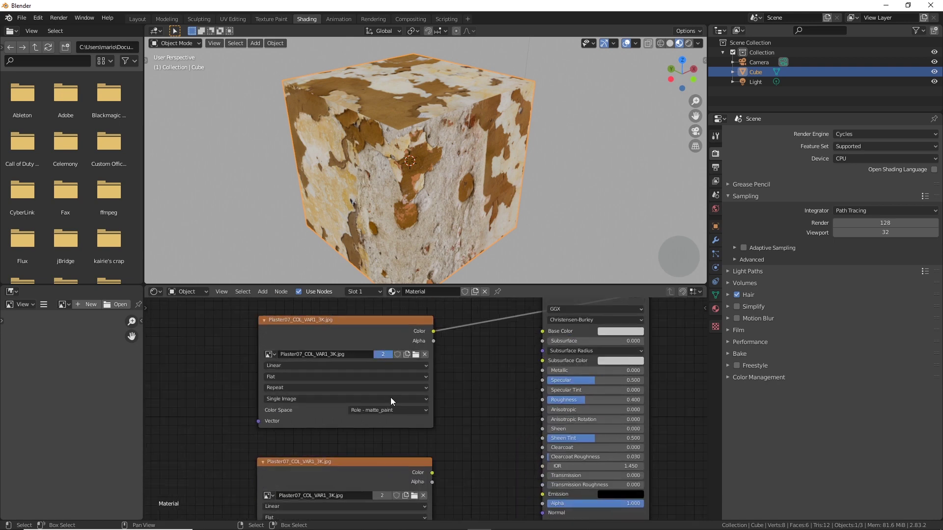
Make the original plaster node's image a single-user copy and set its color space to Utility - sRGB - Texture.
{"action": "scroll", "coordinate": [308, 384], "scroll_direction": "down", "scroll_amount": 1}
{"action": "left_click", "coordinate": [270, 377]}
{"action": "middle_click_drag", "start_coordinate": [446, 417], "coordinate": [165, 395]}
{"action": "scroll", "coordinate": [269, 388], "scroll_direction": "down", "scroll_amount": 3}
{"action": "left_click", "coordinate": [152, 391]}
{"action": "left_click", "coordinate": [864, 475]}
{"action": "scroll", "coordinate": [543, 408], "scroll_direction": "left", "scroll_amount": 4, "text": "ctrl"}
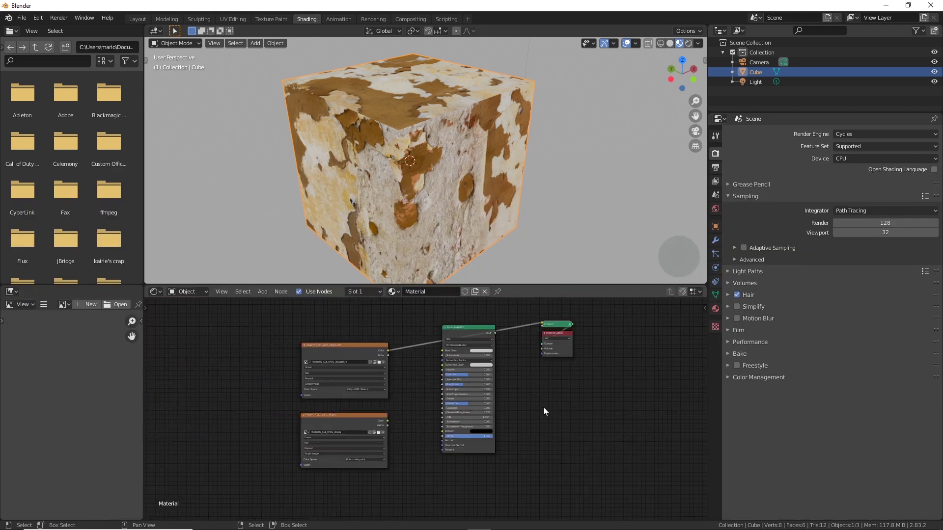
Preview the two plaster texture nodes alternately on the cube to compare Utility - sRGB - Texture with Role - matte_paint.
{"action": "scroll", "coordinate": [442, 397], "scroll_direction": "up", "scroll_amount": 2}
{"action": "scroll", "coordinate": [458, 399], "scroll_direction": "up", "scroll_amount": 2}
{"action": "middle_click_drag", "start_coordinate": [463, 383], "coordinate": [503, 355]}
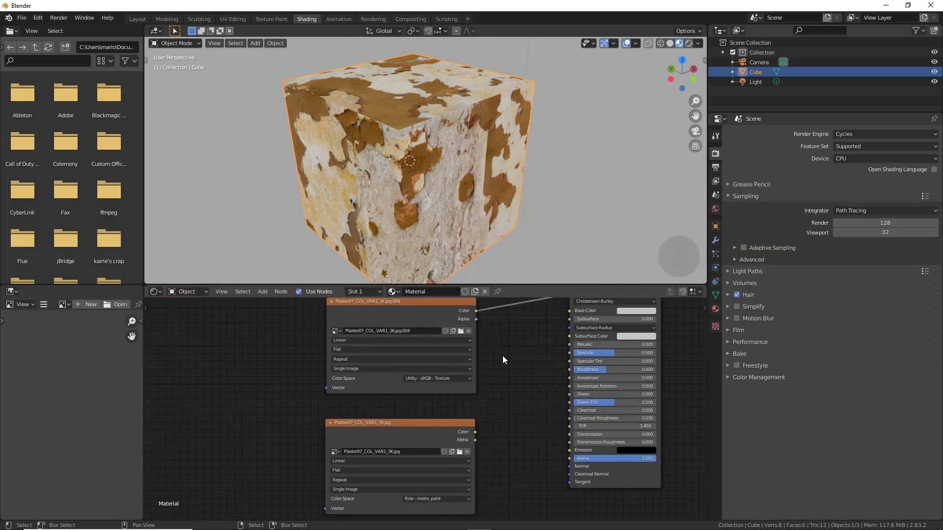
{"action": "left_click", "coordinate": [438, 314], "text": "ctrl+shift"}
{"action": "left_click", "coordinate": [452, 315], "text": "ctrl+shift"}
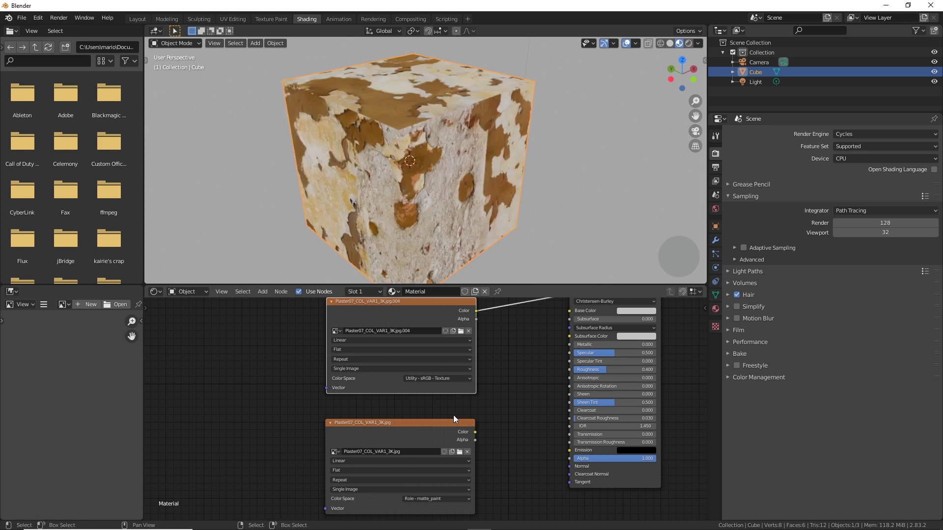
{"action": "left_click", "coordinate": [435, 431], "text": "ctrl+shift"}
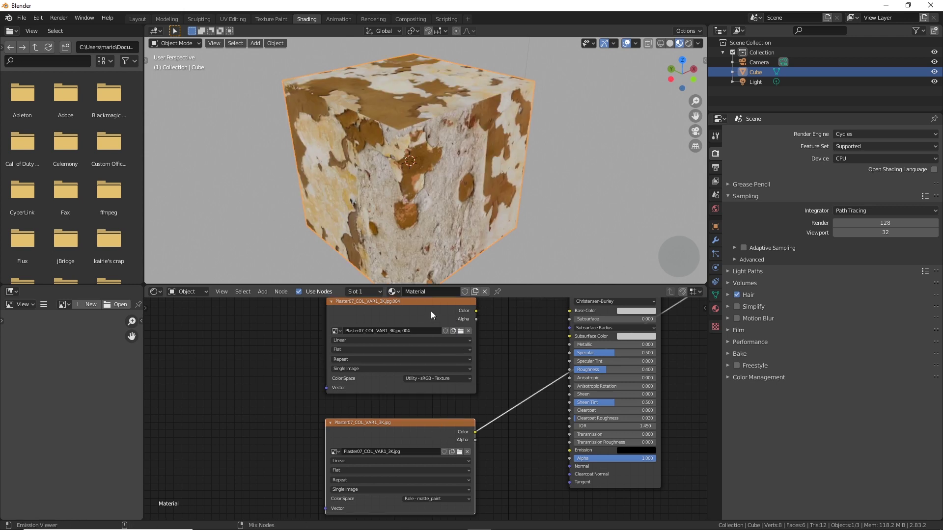
{"action": "left_click", "coordinate": [431, 311], "text": "ctrl+shift"}
{"action": "left_click", "coordinate": [428, 433], "text": "ctrl+shift"}
{"action": "left_click", "coordinate": [438, 314], "text": "ctrl+shift"}
{"action": "mouse_move", "coordinate": [460, 175]}
{"action": "middle_mouse_down"}
{"action": "mouse_move", "coordinate": [486, 164]}
{"action": "mouse_move", "coordinate": [451, 176]}
{"action": "middle_mouse_up"}
{"action": "left_click", "coordinate": [417, 431], "text": "ctrl+shift"}
{"action": "left_click", "coordinate": [488, 402]}
{"action": "middle_click_drag", "start_coordinate": [497, 353], "coordinate": [458, 359]}
{"action": "key", "text": "ctrl+z"}
{"action": "left_click", "coordinate": [378, 397], "text": "ctrl+shift"}
{"action": "left_click", "coordinate": [450, 370]}
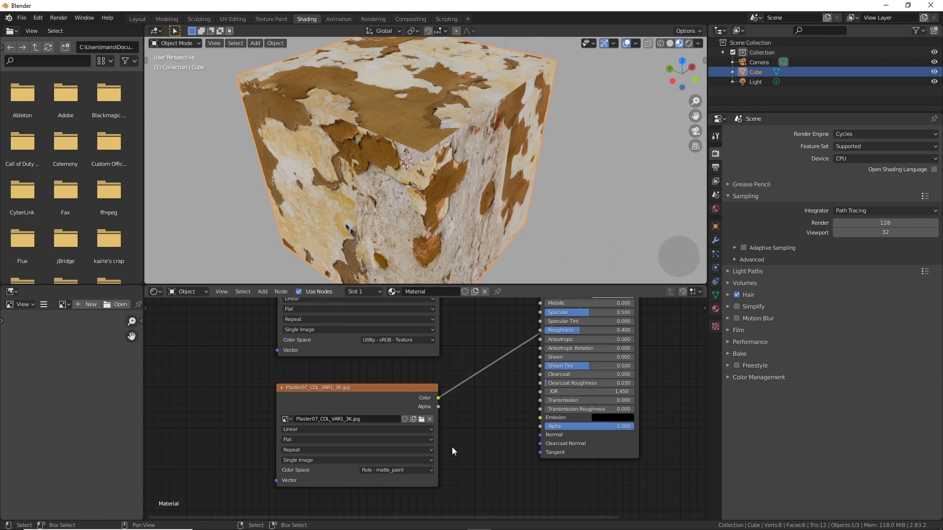
Examine the color space options of both plaster texture nodes without changing either setting.
{"action": "middle_click_drag", "start_coordinate": [436, 479], "coordinate": [458, 456]}
{"action": "scroll", "coordinate": [432, 456], "scroll_direction": "up", "scroll_amount": 1}
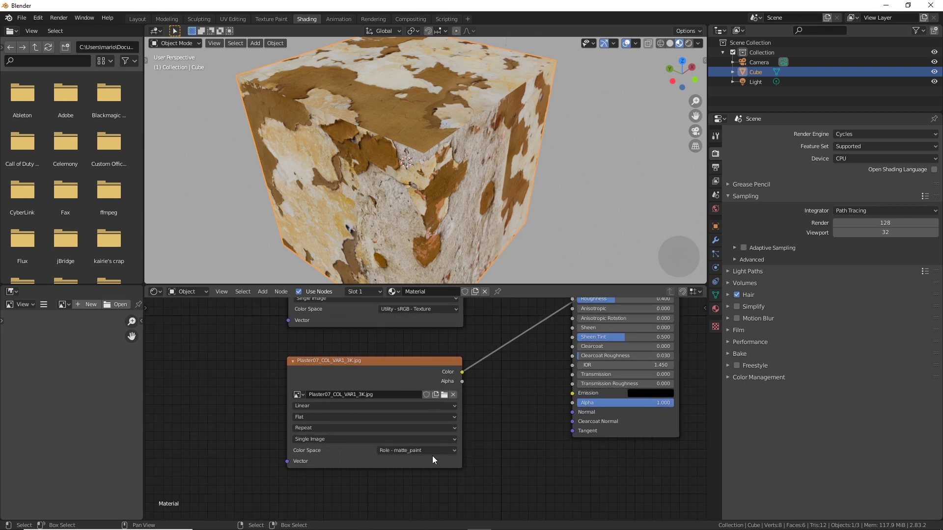
{"action": "left_click", "coordinate": [418, 452]}
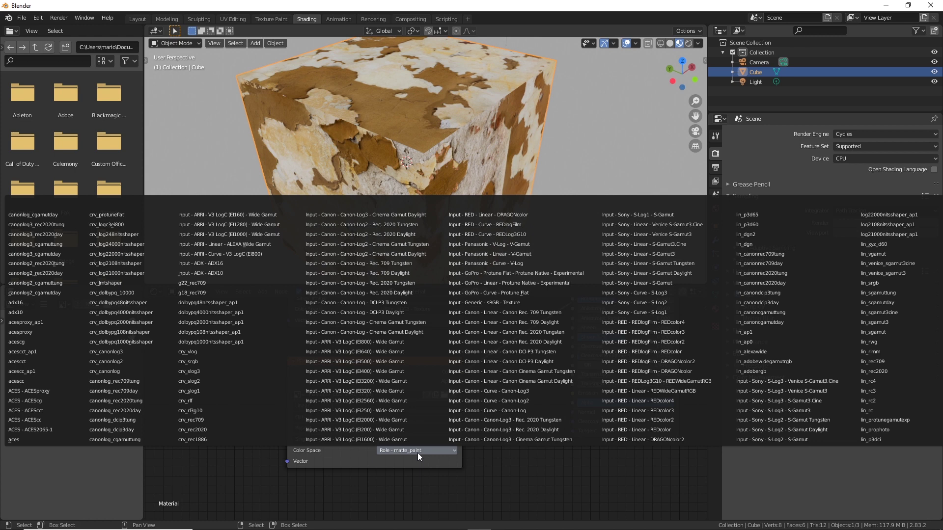
{"action": "left_click", "coordinate": [418, 453]}
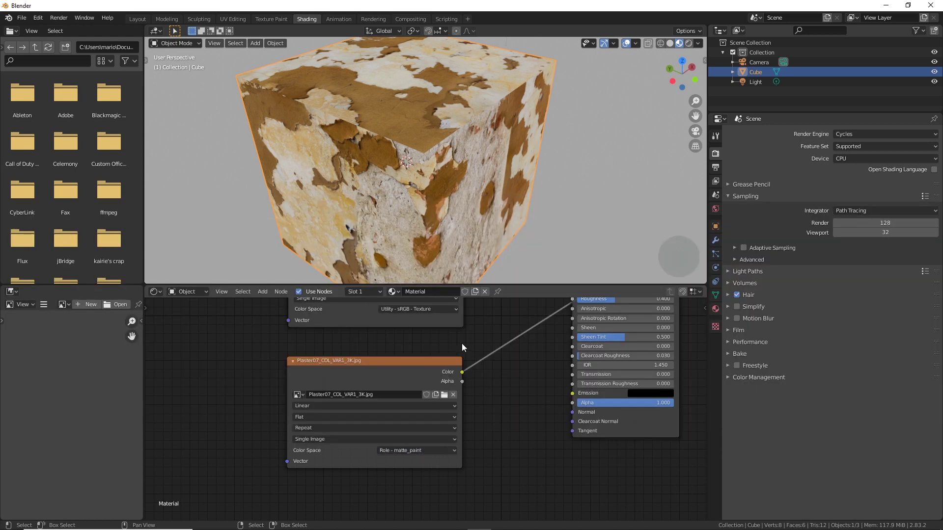
{"action": "scroll", "coordinate": [427, 346], "scroll_direction": "down", "scroll_amount": 3}
{"action": "middle_click_drag", "start_coordinate": [423, 346], "coordinate": [212, 367]}
{"action": "scroll", "coordinate": [231, 358], "scroll_direction": "down", "scroll_amount": 2}
{"action": "left_click", "coordinate": [270, 361]}
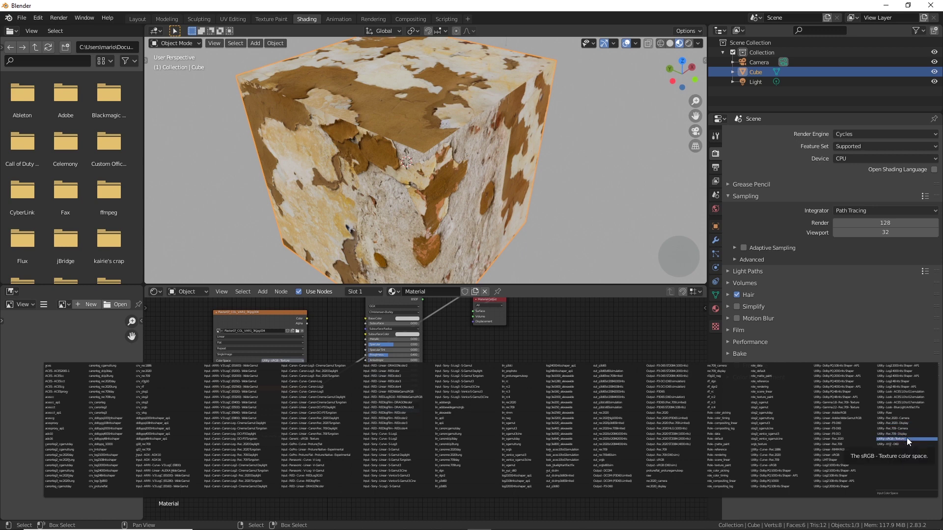
Delete the plaster texture node that uses Utility - sRGB - Texture.
{"action": "middle_click_drag", "start_coordinate": [256, 405], "coordinate": [397, 390]}
{"action": "scroll", "coordinate": [397, 390], "scroll_direction": "up", "scroll_amount": 8}
{"action": "scroll", "coordinate": [495, 393], "scroll_direction": "down", "scroll_amount": 2}
{"action": "middle_click_drag", "start_coordinate": [456, 385], "coordinate": [435, 365]}
{"action": "scroll", "coordinate": [436, 366], "scroll_direction": "up", "scroll_amount": 1}
{"action": "middle_click_drag", "start_coordinate": [381, 409], "coordinate": [429, 465]}
{"action": "scroll", "coordinate": [519, 385], "scroll_direction": "down", "scroll_amount": 2}
{"action": "middle_click_drag", "start_coordinate": [519, 385], "coordinate": [508, 395]}
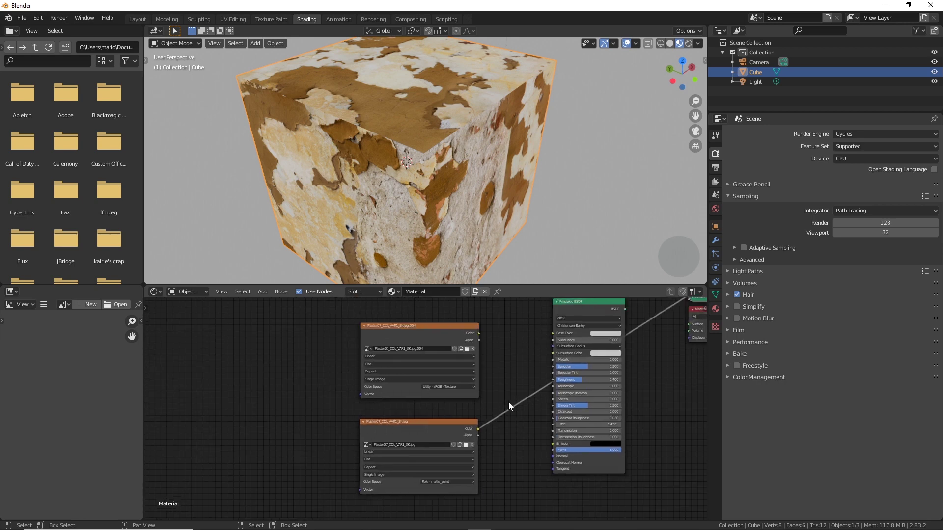
{"action": "middle_click_drag", "start_coordinate": [470, 450], "coordinate": [474, 398]}
{"action": "scroll", "coordinate": [494, 401], "scroll_direction": "up", "scroll_amount": 2}
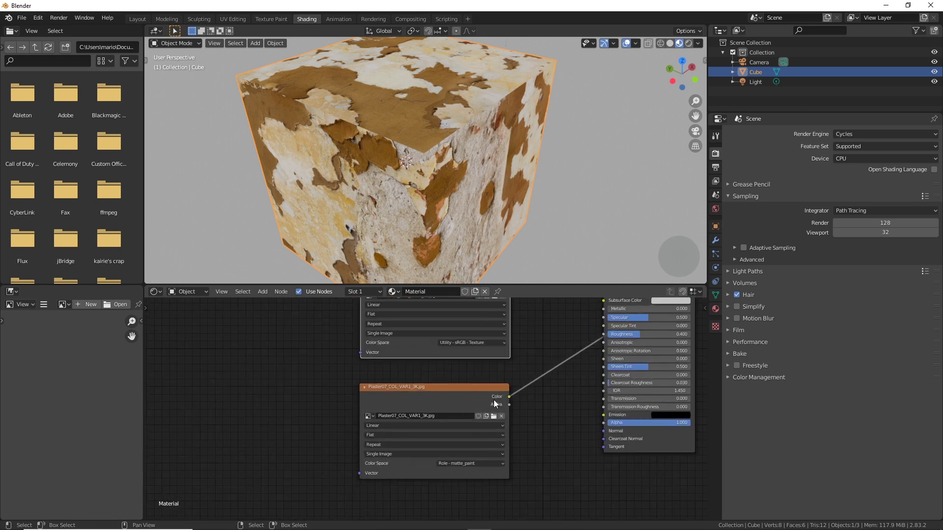
{"action": "key", "text": "x"}
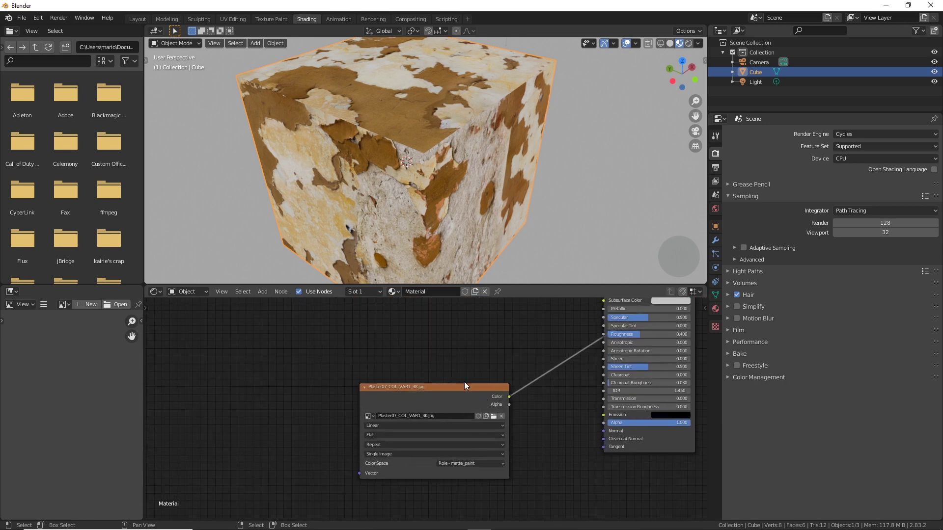
Move the remaining plaster texture node up beside the Principled BSDF and connect its Color output to Base Color.
{"action": "scroll", "coordinate": [465, 383], "scroll_direction": "down", "scroll_amount": 1}
{"action": "middle_click_drag", "start_coordinate": [463, 390], "coordinate": [441, 432]}
{"action": "left_click_drag", "start_coordinate": [442, 433], "coordinate": [456, 332]}
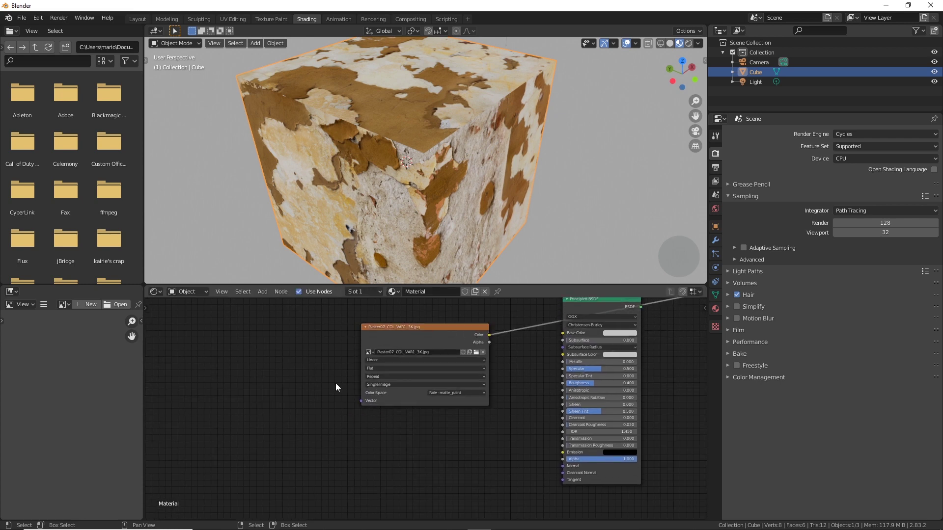
{"action": "middle_click_drag", "start_coordinate": [473, 353], "coordinate": [434, 366]}
{"action": "scroll", "coordinate": [444, 348], "scroll_direction": "up", "scroll_amount": 2}
{"action": "left_click_drag", "start_coordinate": [454, 339], "coordinate": [543, 337]}
Route the Principled BSDF to the Material Output's Surface and view the shaded cube from another angle.
{"action": "scroll", "coordinate": [608, 374], "scroll_direction": "down", "scroll_amount": 1}
{"action": "middle_click_drag", "start_coordinate": [608, 375], "coordinate": [486, 421]}
{"action": "left_click", "coordinate": [486, 355], "text": "ctrl+shift"}
{"action": "scroll", "coordinate": [373, 129], "scroll_direction": "down", "scroll_amount": 2}
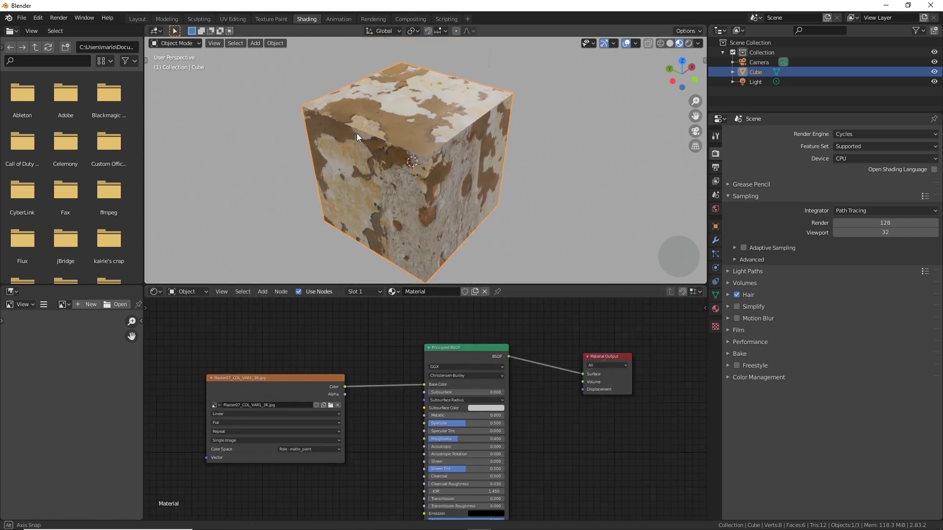
{"action": "middle_click_drag", "start_coordinate": [360, 133], "coordinate": [500, 175]}
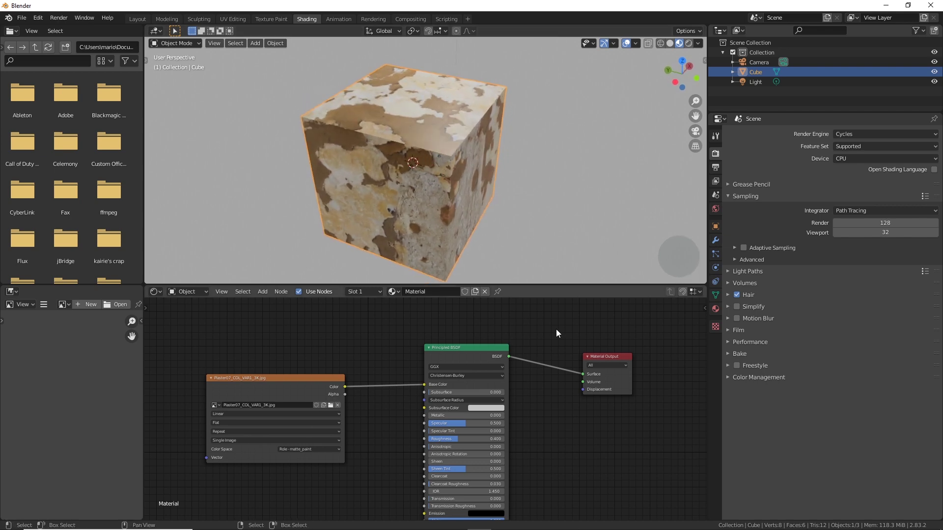
Add the Plaster07_NRM_3K.jpg normal map from File Explorer as an image texture node below the plaster color texture.
{"action": "scroll", "coordinate": [556, 350], "scroll_direction": "down", "scroll_amount": 3}
{"action": "middle_click_drag", "start_coordinate": [564, 411], "coordinate": [460, 382]}
{"action": "scroll", "coordinate": [581, 406], "scroll_direction": "up", "scroll_amount": 4}
{"action": "scroll", "coordinate": [508, 417], "scroll_direction": "down", "scroll_amount": 2}
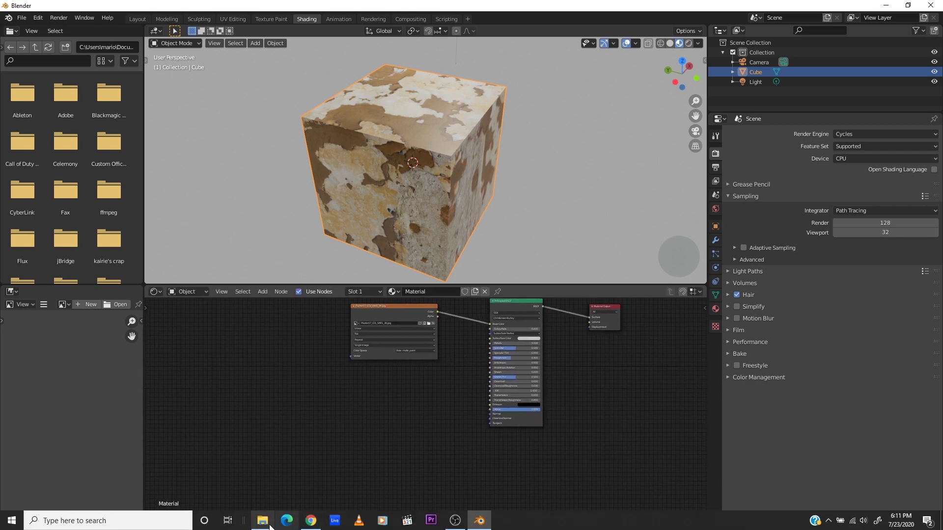
{"action": "left_click", "coordinate": [262, 520]}
{"action": "left_click", "coordinate": [706, 276]}
{"action": "left_click_drag", "start_coordinate": [620, 45], "coordinate": [630, 73]}
{"action": "left_click_drag", "start_coordinate": [745, 128], "coordinate": [389, 412]}
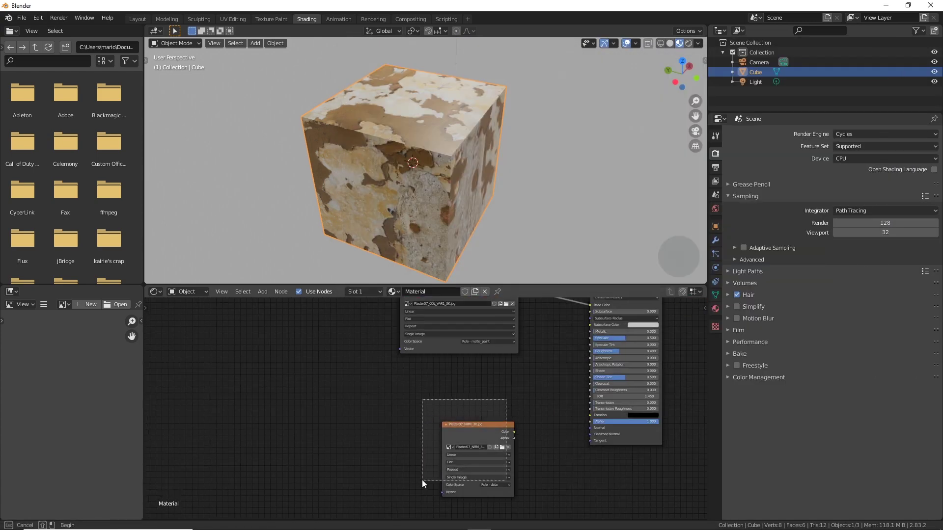
Set the normal map texture's color space to ACES - ACEScg.
{"action": "left_click", "coordinate": [381, 441]}
{"action": "scroll", "coordinate": [495, 405], "scroll_direction": "up", "scroll_amount": 2}
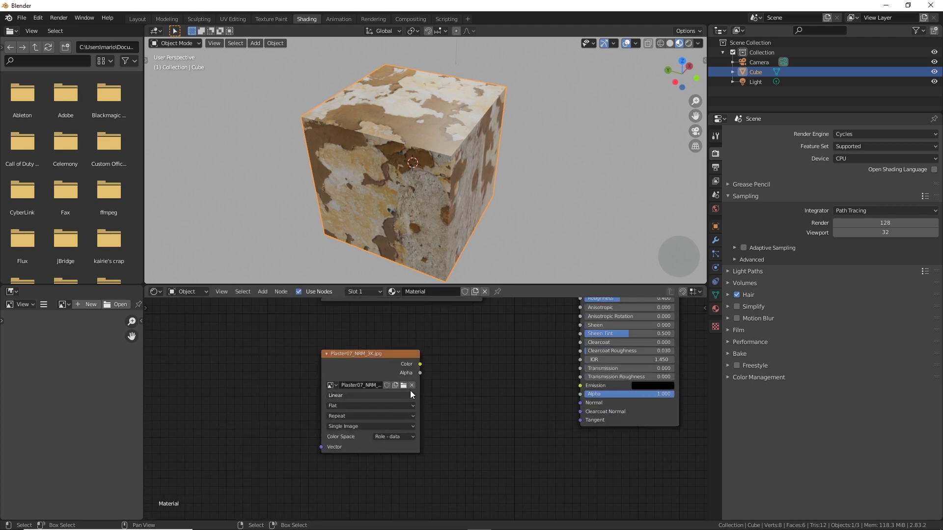
{"action": "left_click", "coordinate": [406, 437]}
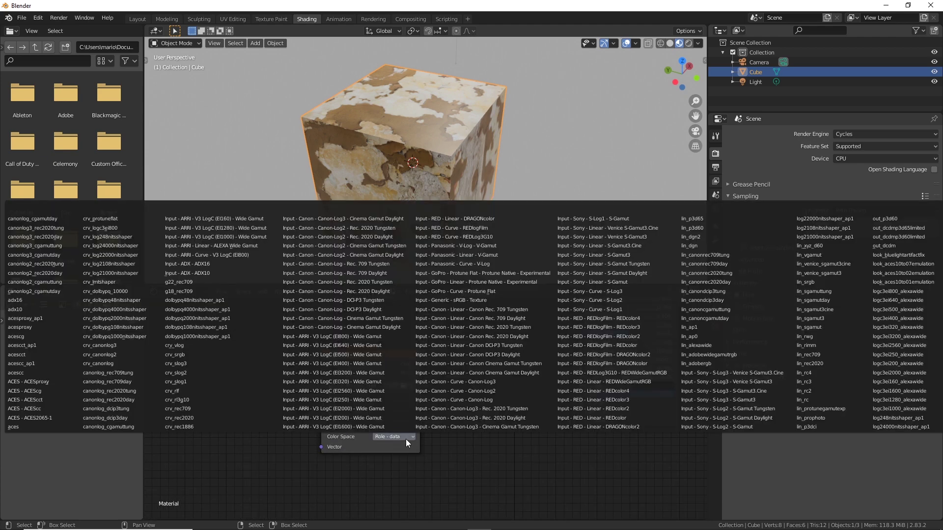
{"action": "left_click", "coordinate": [57, 391]}
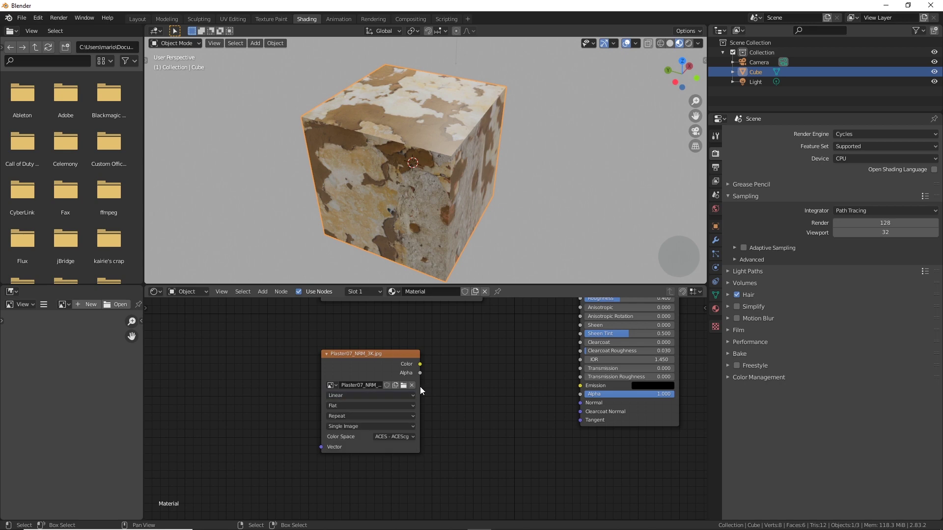
Widen the normal map texture node and preview its color output on the cube.
{"action": "left_click_drag", "start_coordinate": [420, 387], "coordinate": [472, 388]}
{"action": "scroll", "coordinate": [511, 397], "scroll_direction": "down", "scroll_amount": 1}
{"action": "middle_click_drag", "start_coordinate": [511, 397], "coordinate": [387, 397]}
{"action": "left_click", "coordinate": [394, 352], "text": "ctrl+shift"}
Move the Principled BSDF and output nodes farther away from the two texture nodes.
{"action": "scroll", "coordinate": [457, 371], "scroll_direction": "down", "scroll_amount": 9}
{"action": "scroll", "coordinate": [402, 437], "scroll_direction": "up", "scroll_amount": 1}
{"action": "left_click_drag", "start_coordinate": [402, 455], "coordinate": [543, 315]}
{"action": "key", "text": "g"}
{"action": "left_click", "coordinate": [607, 351]}
{"action": "left_click", "coordinate": [611, 351]}
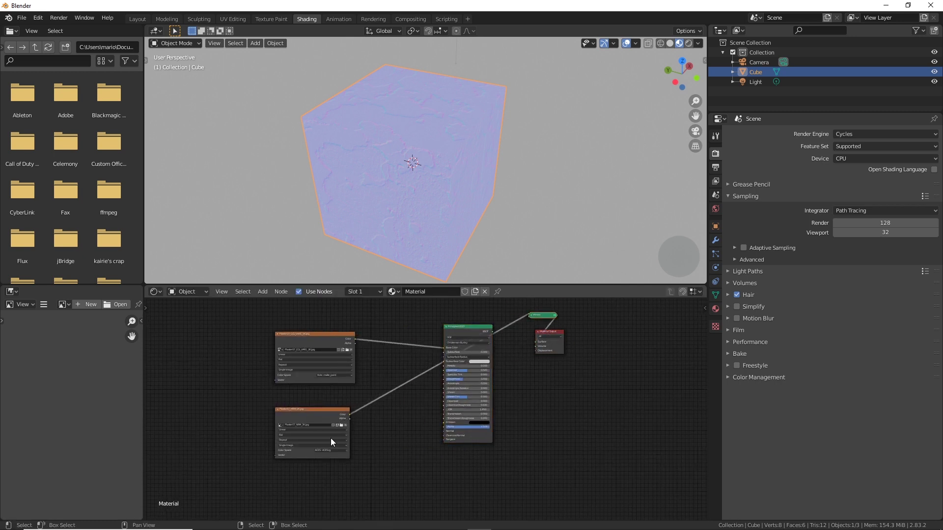
Set the normal map texture's color space to Utility - Raw.
{"action": "middle_click_drag", "start_coordinate": [330, 439], "coordinate": [496, 389]}
{"action": "scroll", "coordinate": [521, 387], "scroll_direction": "up", "scroll_amount": 6}
{"action": "middle_click_drag", "start_coordinate": [615, 367], "coordinate": [504, 374]}
{"action": "scroll", "coordinate": [499, 375], "scroll_direction": "up", "scroll_amount": 2}
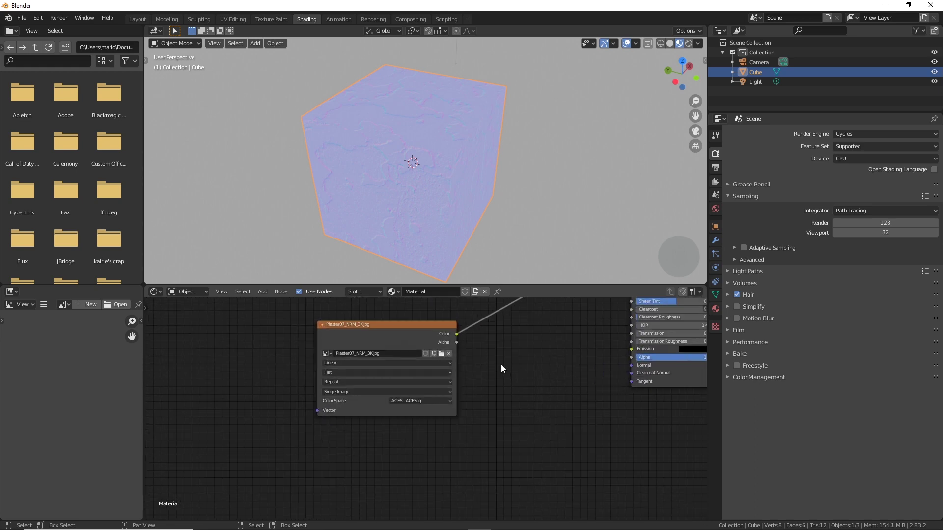
{"action": "middle_click_drag", "start_coordinate": [419, 361], "coordinate": [399, 368]}
{"action": "scroll", "coordinate": [400, 367], "scroll_direction": "up", "scroll_amount": 3}
{"action": "mouse_move", "coordinate": [473, 373]}
{"action": "middle_mouse_down"}
{"action": "mouse_move", "coordinate": [519, 364]}
{"action": "mouse_move", "coordinate": [459, 375]}
{"action": "middle_mouse_up"}
{"action": "scroll", "coordinate": [534, 368], "scroll_direction": "down", "scroll_amount": 2}
{"action": "scroll", "coordinate": [388, 353], "scroll_direction": "down", "scroll_amount": 2}
{"action": "middle_click_drag", "start_coordinate": [383, 354], "coordinate": [266, 378]}
{"action": "scroll", "coordinate": [347, 347], "scroll_direction": "down", "scroll_amount": 1}
{"action": "left_click", "coordinate": [257, 376]}
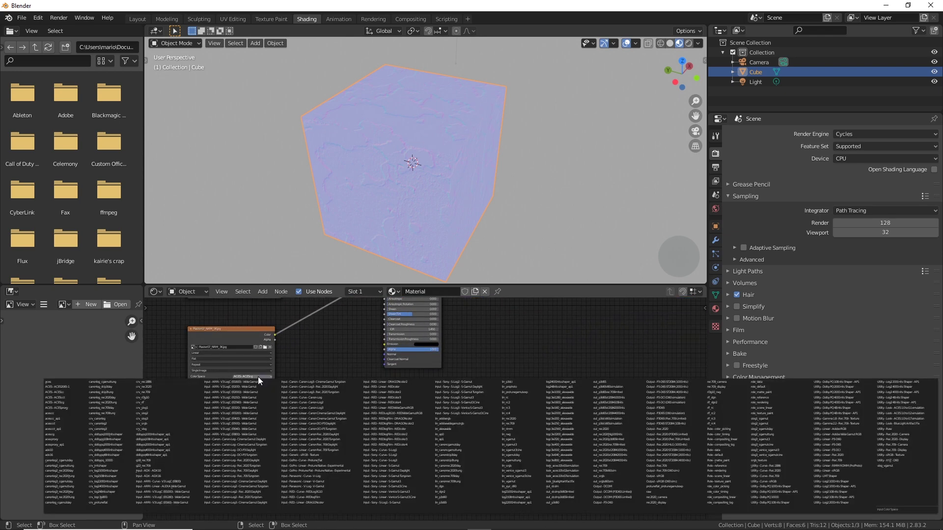
{"action": "left_click", "coordinate": [899, 429]}
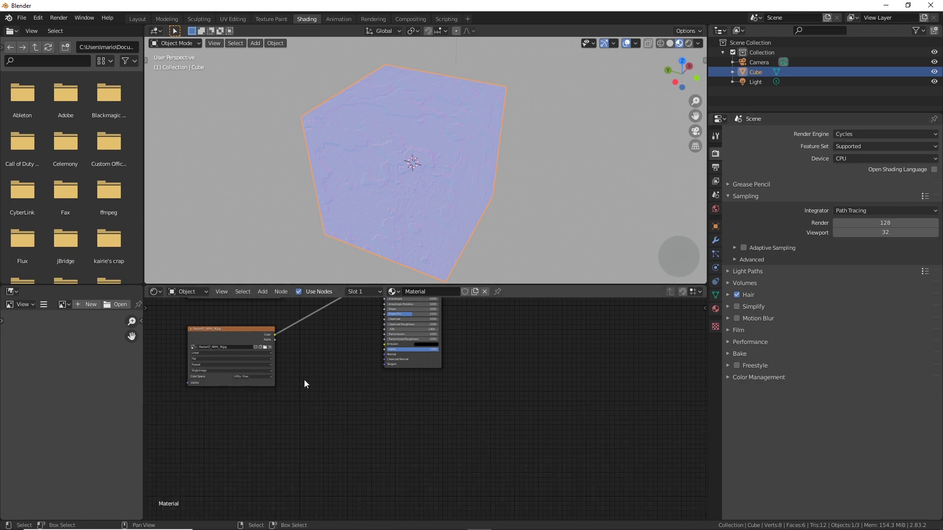
Examine the previewed normal map on the cube and compare the color space settings of the color and normal textures.
{"action": "middle_click_drag", "start_coordinate": [304, 380], "coordinate": [485, 430]}
{"action": "scroll", "coordinate": [490, 431], "scroll_direction": "up", "scroll_amount": 4}
{"action": "middle_click_drag", "start_coordinate": [529, 404], "coordinate": [494, 386]}
{"action": "middle_click_drag", "start_coordinate": [432, 205], "coordinate": [497, 186]}
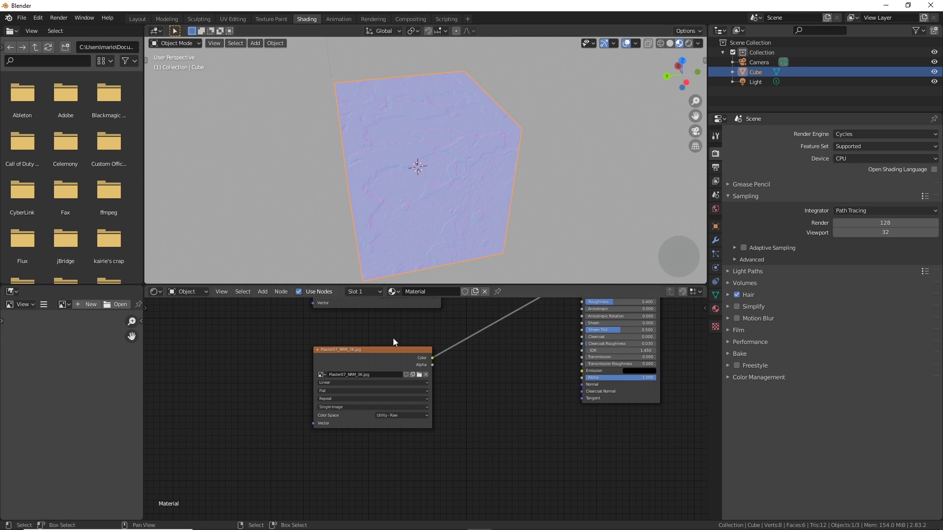
{"action": "middle_click_drag", "start_coordinate": [394, 340], "coordinate": [408, 422]}
{"action": "scroll", "coordinate": [403, 382], "scroll_direction": "up", "scroll_amount": 1}
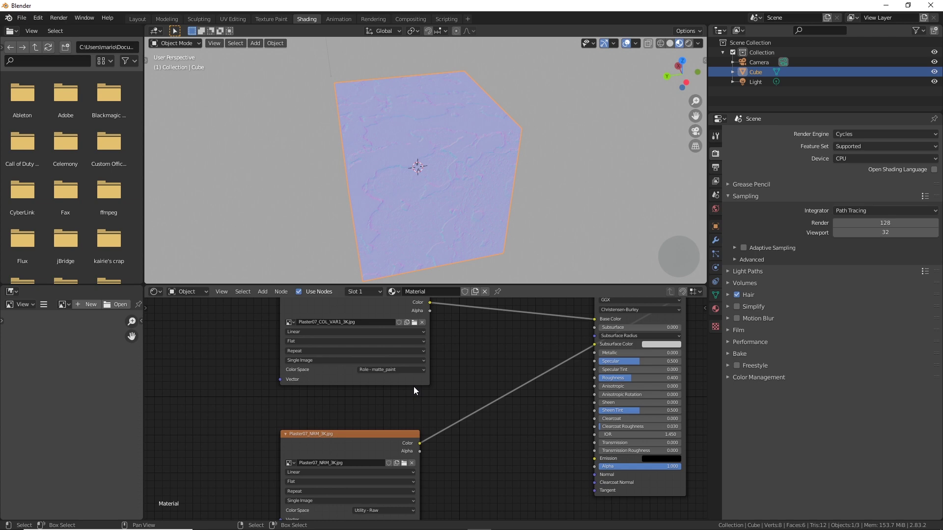
{"action": "scroll", "coordinate": [414, 387], "scroll_direction": "down", "scroll_amount": 2}
{"action": "middle_click_drag", "start_coordinate": [431, 412], "coordinate": [417, 339]}
{"action": "scroll", "coordinate": [385, 409], "scroll_direction": "up", "scroll_amount": 3}
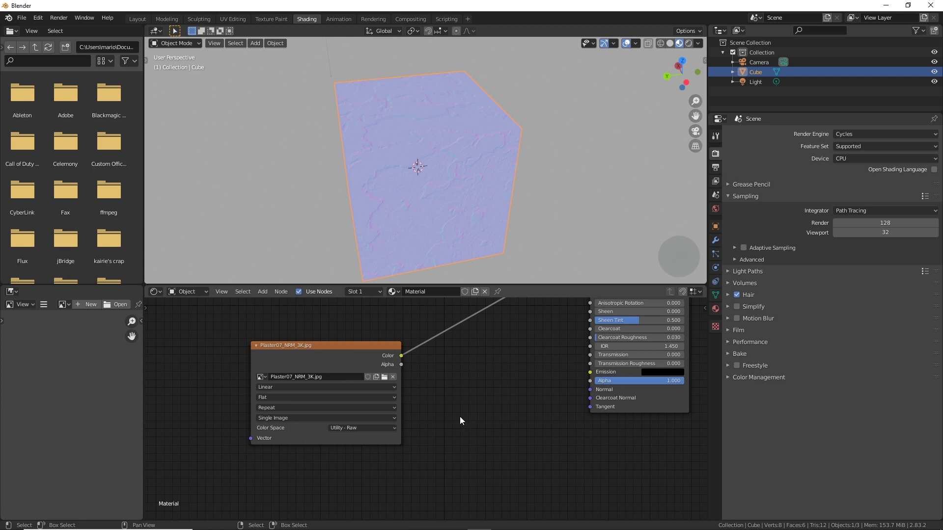
{"action": "scroll", "coordinate": [447, 401], "scroll_direction": "down", "scroll_amount": 3}
{"action": "scroll", "coordinate": [445, 406], "scroll_direction": "up", "scroll_amount": 2}
{"action": "scroll", "coordinate": [435, 401], "scroll_direction": "up", "scroll_amount": 1}
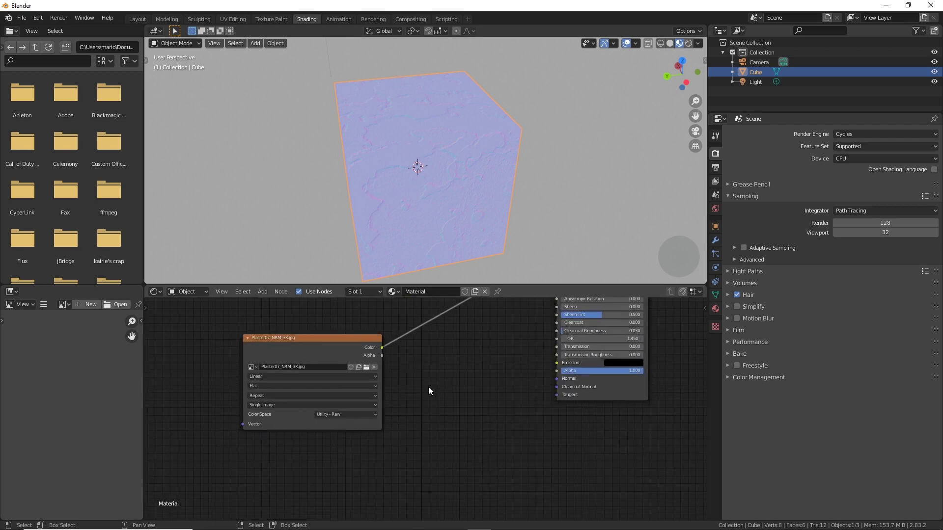
{"action": "scroll", "coordinate": [422, 397], "scroll_direction": "up", "scroll_amount": 2}
{"action": "left_click", "coordinate": [418, 390]}
{"action": "left_click", "coordinate": [418, 390]}
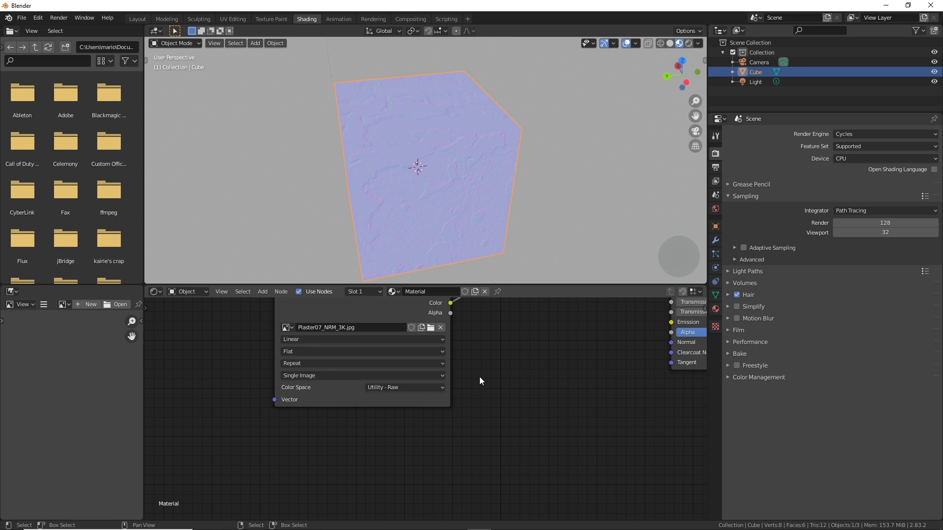
{"action": "scroll", "coordinate": [477, 377], "scroll_direction": "down", "scroll_amount": 2}
{"action": "scroll", "coordinate": [476, 375], "scroll_direction": "down", "scroll_amount": 1}
{"action": "middle_click_drag", "start_coordinate": [476, 376], "coordinate": [431, 344]}
{"action": "scroll", "coordinate": [412, 354], "scroll_direction": "up", "scroll_amount": 3}
{"action": "scroll", "coordinate": [426, 364], "scroll_direction": "down", "scroll_amount": 1}
{"action": "middle_click_drag", "start_coordinate": [409, 373], "coordinate": [451, 355]}
{"action": "scroll", "coordinate": [408, 375], "scroll_direction": "up", "scroll_amount": 2}
{"action": "left_click", "coordinate": [384, 374]}
{"action": "left_click", "coordinate": [380, 364]}
{"action": "scroll", "coordinate": [395, 393], "scroll_direction": "down", "scroll_amount": 1}
{"action": "middle_click_drag", "start_coordinate": [396, 393], "coordinate": [219, 390]}
{"action": "key", "text": "F3"}
{"action": "key", "text": "Escape"}
{"action": "scroll", "coordinate": [223, 393], "scroll_direction": "down", "scroll_amount": 1}
{"action": "key", "text": "F3"}
{"action": "key", "text": "Escape"}
{"action": "scroll", "coordinate": [434, 373], "scroll_direction": "up", "scroll_amount": 2}
Duplicate the normal map texture node and place the copy directly below the original.
{"action": "middle_click_drag", "start_coordinate": [305, 374], "coordinate": [497, 381]}
{"action": "scroll", "coordinate": [479, 350], "scroll_direction": "up", "scroll_amount": 3}
{"action": "scroll", "coordinate": [480, 346], "scroll_direction": "down", "scroll_amount": 2}
{"action": "left_click", "coordinate": [390, 351]}
{"action": "key", "text": "shift+d"}
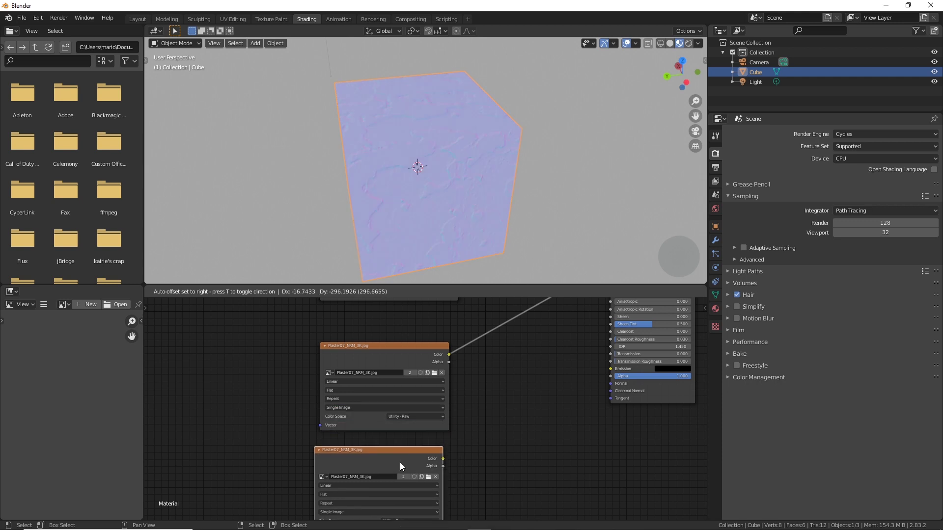
{"action": "left_click", "coordinate": [400, 463]}
Preview the duplicated normal map node on the cube and make its image a single-user copy.
{"action": "scroll", "coordinate": [466, 437], "scroll_direction": "down", "scroll_amount": 3}
{"action": "middle_click_drag", "start_coordinate": [467, 437], "coordinate": [476, 362]}
{"action": "scroll", "coordinate": [447, 383], "scroll_direction": "up", "scroll_amount": 3}
{"action": "scroll", "coordinate": [491, 366], "scroll_direction": "up", "scroll_amount": 4}
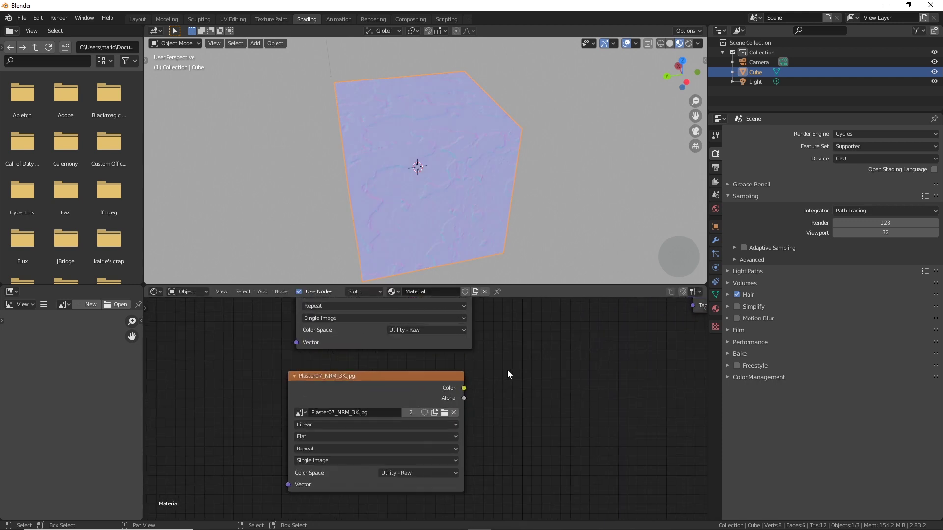
{"action": "left_click", "coordinate": [417, 386], "text": "ctrl+shift"}
{"action": "left_click", "coordinate": [410, 413]}
{"action": "left_click", "coordinate": [566, 426]}
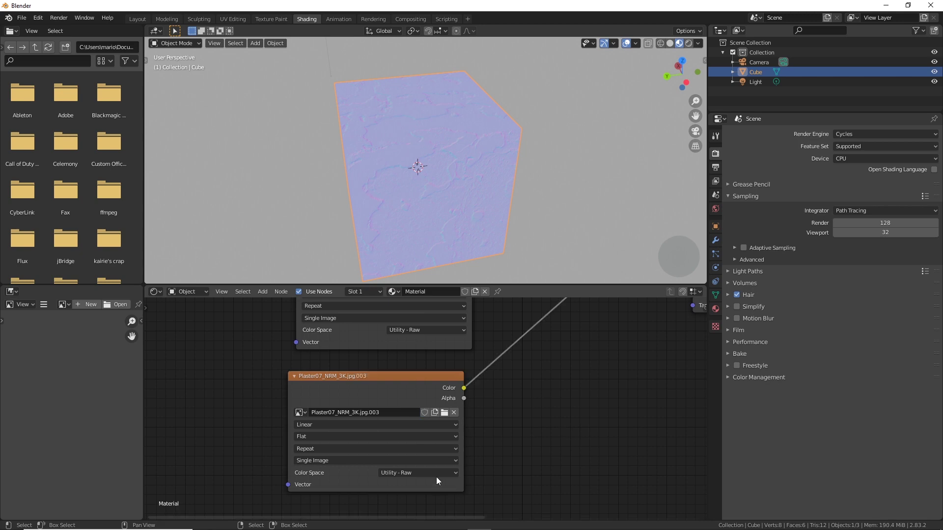
Set the duplicated normal map texture's color space to Role - matte_paint.
{"action": "scroll", "coordinate": [451, 473], "scroll_direction": "down", "scroll_amount": 2}
{"action": "middle_click_drag", "start_coordinate": [451, 473], "coordinate": [405, 409]}
{"action": "scroll", "coordinate": [398, 416], "scroll_direction": "up", "scroll_amount": 3}
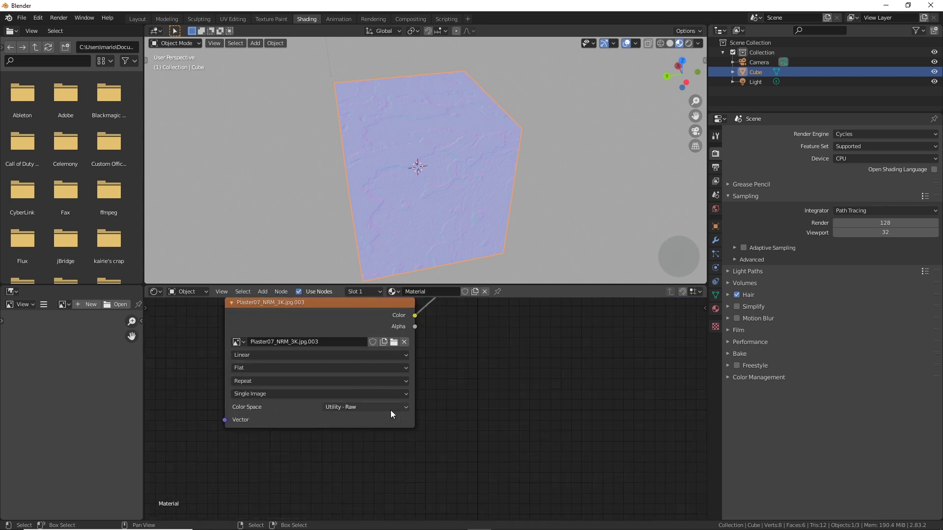
{"action": "left_click", "coordinate": [385, 410]}
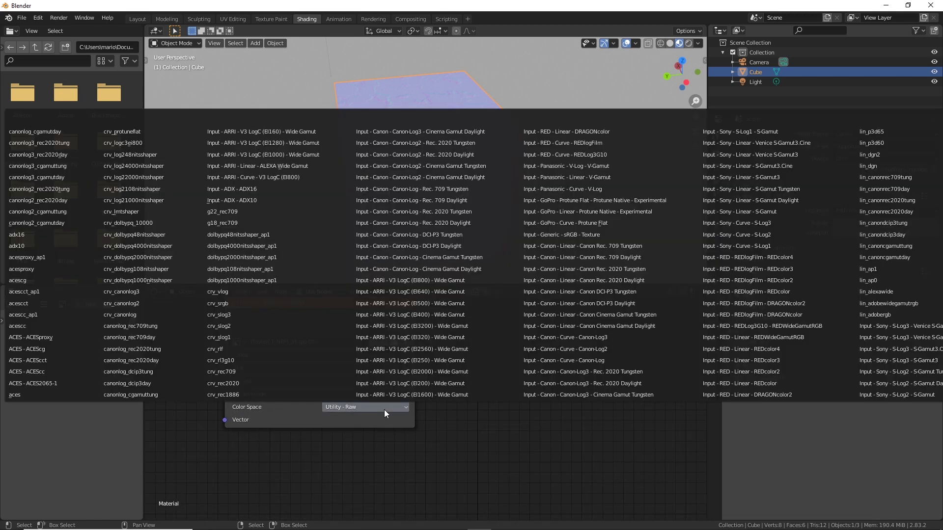
{"action": "key", "text": "m"}
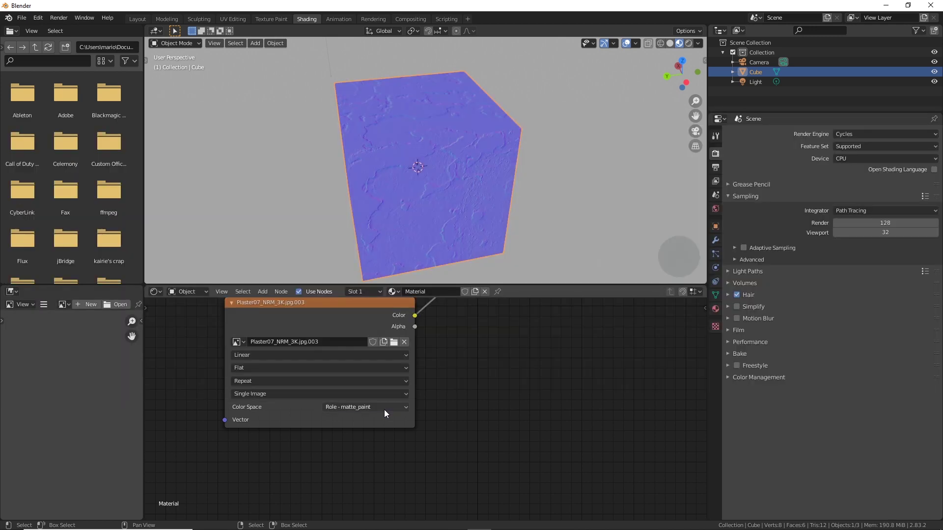
Set the duplicated normal map texture's color space to Role - data.
{"action": "key", "text": "ctrl"}
{"action": "scroll", "coordinate": [390, 407], "scroll_direction": "down", "scroll_amount": 2, "text": "ctrl"}
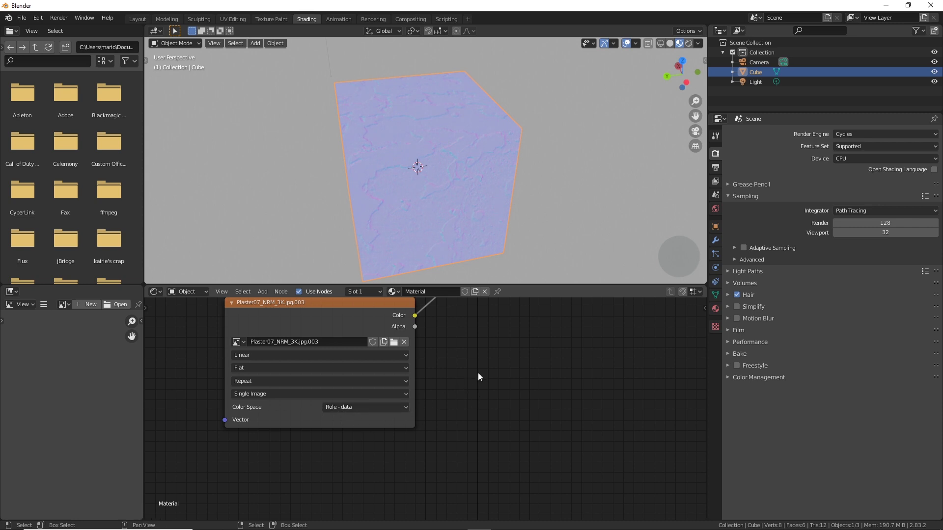
{"action": "middle_click_drag", "start_coordinate": [410, 401], "coordinate": [415, 402]}
{"action": "left_click_drag", "start_coordinate": [414, 403], "coordinate": [434, 409]}
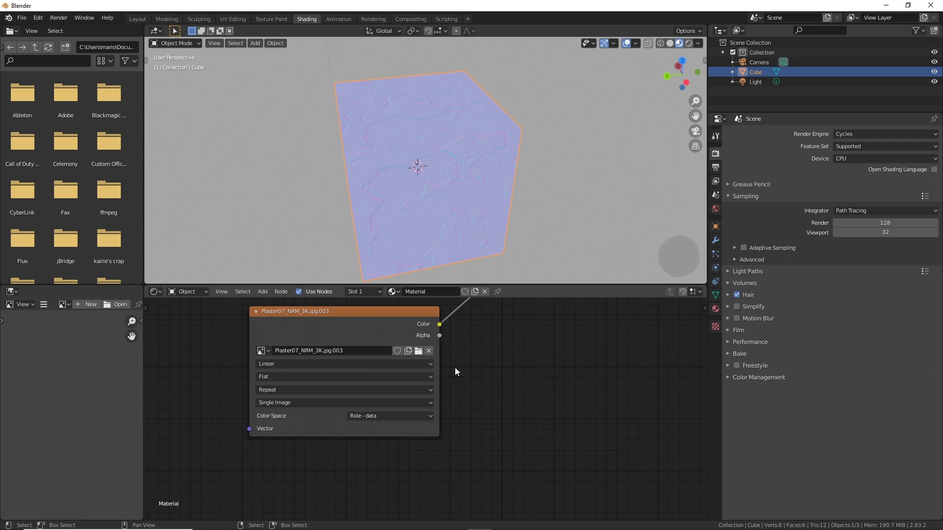
Compare the original and duplicated normal map textures by previewing them alternately on the cube, ending on the duplicate.
{"action": "scroll", "coordinate": [484, 350], "scroll_direction": "down", "scroll_amount": 1}
{"action": "middle_click_drag", "start_coordinate": [486, 348], "coordinate": [491, 391]}
{"action": "scroll", "coordinate": [381, 469], "scroll_direction": "up", "scroll_amount": 1}
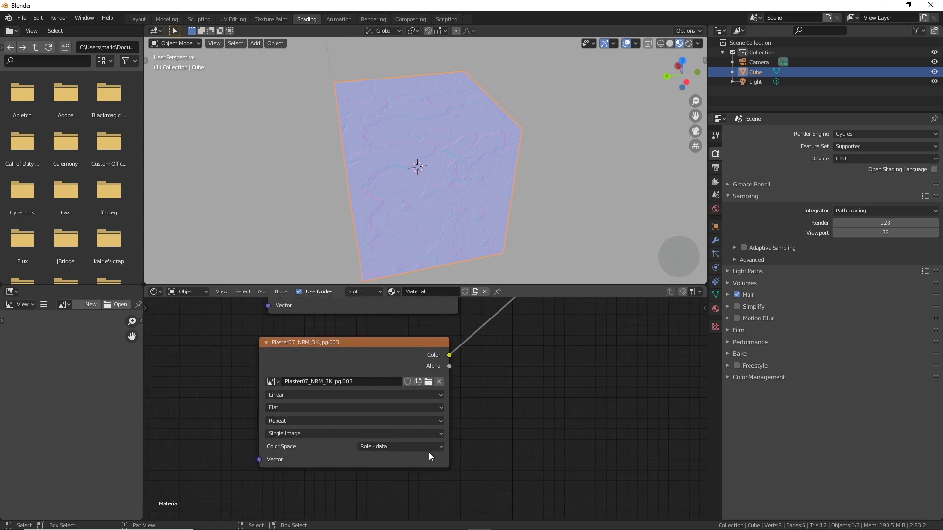
{"action": "scroll", "coordinate": [492, 401], "scroll_direction": "down", "scroll_amount": 1}
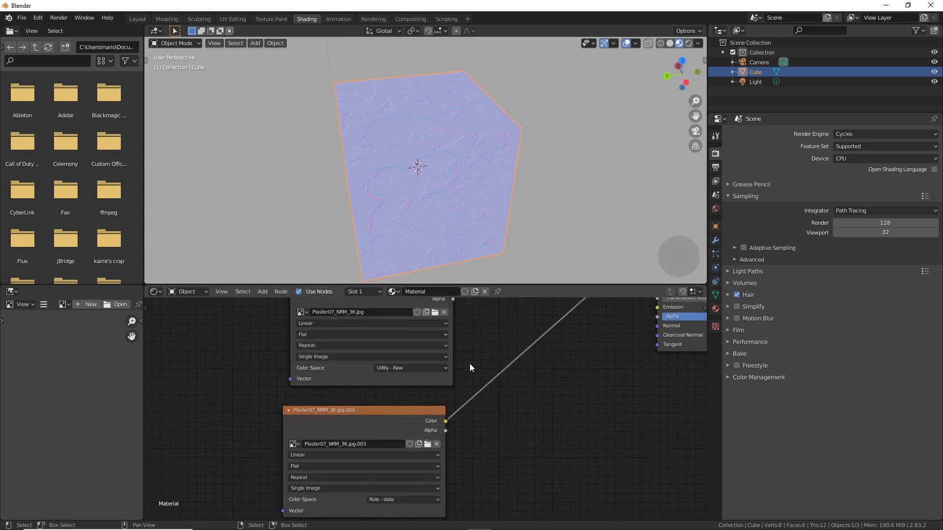
{"action": "scroll", "coordinate": [480, 397], "scroll_direction": "up", "scroll_amount": 2}
{"action": "middle_click_drag", "start_coordinate": [469, 363], "coordinate": [455, 377]}
{"action": "scroll", "coordinate": [478, 413], "scroll_direction": "down", "scroll_amount": 1}
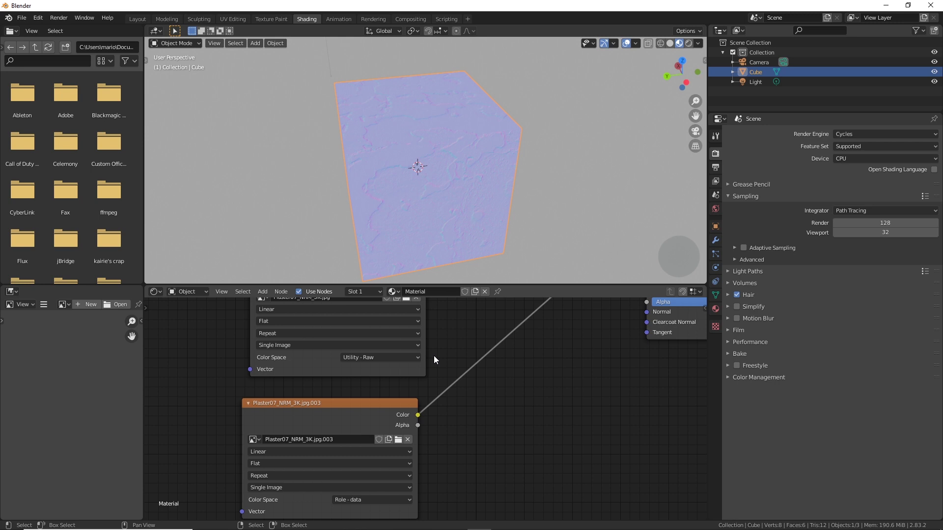
{"action": "scroll", "coordinate": [443, 363], "scroll_direction": "down", "scroll_amount": 2}
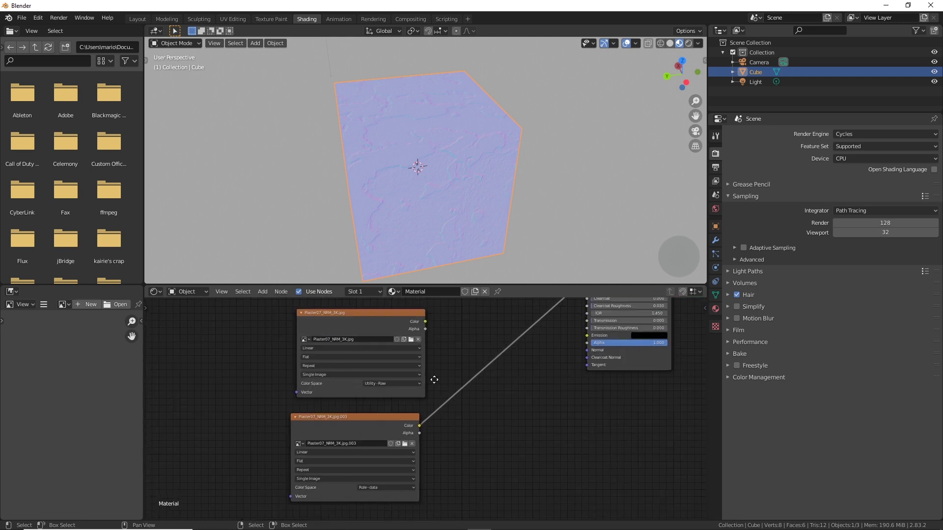
{"action": "left_click", "coordinate": [379, 432], "text": "ctrl+shift"}
{"action": "left_click", "coordinate": [382, 332], "text": "ctrl+shift"}
{"action": "left_click", "coordinate": [377, 428], "text": "ctrl+shift"}
{"action": "left_click", "coordinate": [394, 326], "text": "ctrl+shift"}
{"action": "left_click", "coordinate": [378, 430], "text": "ctrl+shift"}
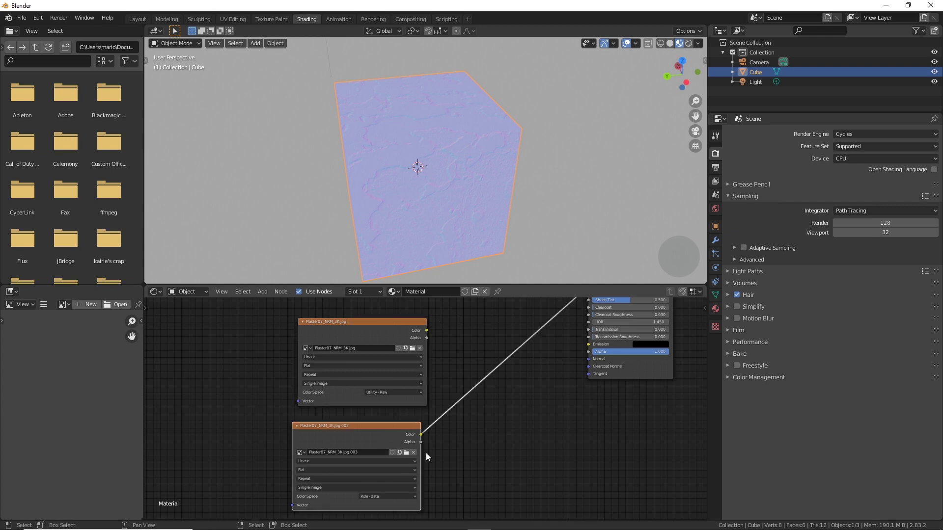
{"action": "scroll", "coordinate": [419, 422], "scroll_direction": "up", "scroll_amount": 2}
{"action": "left_click", "coordinate": [378, 480]}
{"action": "left_click", "coordinate": [378, 479]}
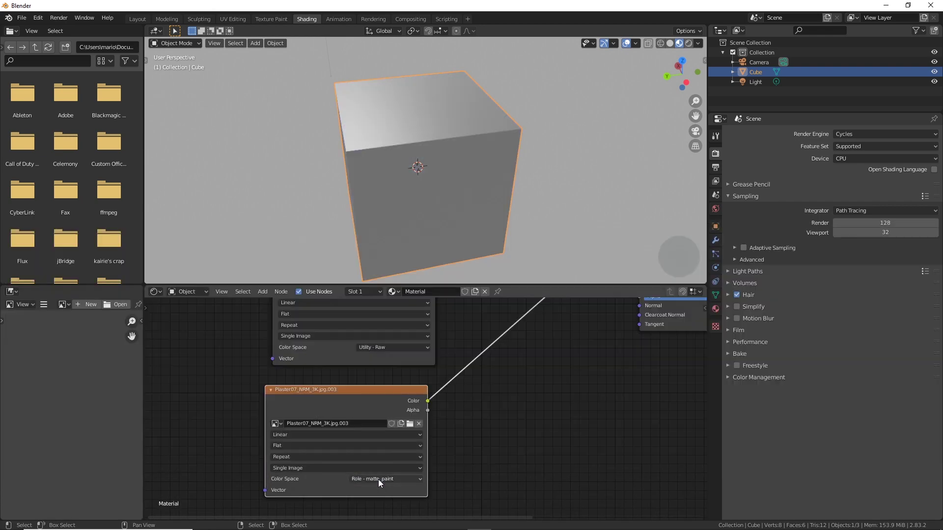
{"action": "key", "text": "ctrl+z"}
Delete the original normal map texture node that uses the Utility - Raw color space.
{"action": "left_click", "coordinate": [441, 378]}
{"action": "left_click", "coordinate": [426, 353]}
{"action": "left_click", "coordinate": [420, 348]}
{"action": "scroll", "coordinate": [417, 354], "scroll_direction": "down", "scroll_amount": 2}
{"action": "middle_click_drag", "start_coordinate": [417, 354], "coordinate": [207, 360]}
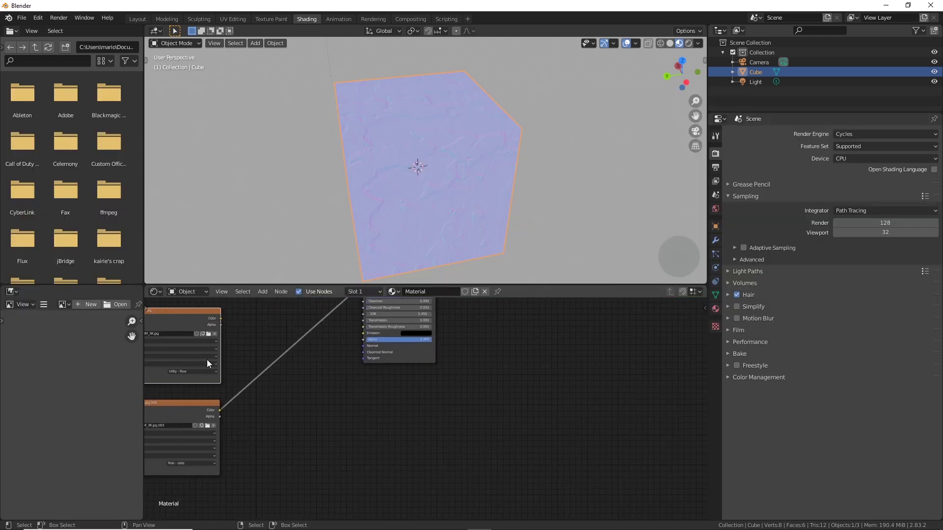
{"action": "left_click", "coordinate": [199, 373]}
{"action": "left_click", "coordinate": [200, 373]}
{"action": "middle_click_drag", "start_coordinate": [305, 398], "coordinate": [457, 433]}
{"action": "scroll", "coordinate": [457, 430], "scroll_direction": "up", "scroll_amount": 2}
{"action": "left_click", "coordinate": [342, 346]}
{"action": "key", "text": "x"}
{"action": "scroll", "coordinate": [434, 358], "scroll_direction": "down", "scroll_amount": 2}
{"action": "middle_click_drag", "start_coordinate": [383, 411], "coordinate": [418, 382]}
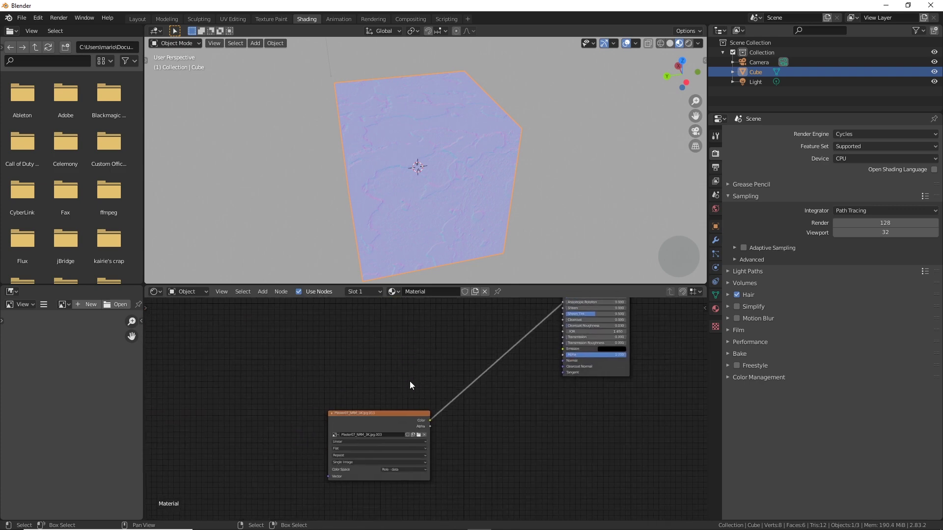
Insert a Normal Map node connecting the remaining normal texture's color to the Principled BSDF's Normal input.
{"action": "left_click_drag", "start_coordinate": [369, 413], "coordinate": [350, 308]}
{"action": "key", "text": "shift+a"}
{"action": "left_click", "coordinate": [460, 370]}
{"action": "type", "text": "norma"}
{"action": "left_click", "coordinate": [481, 396]}
{"action": "left_click", "coordinate": [509, 373]}
{"action": "left_click_drag", "start_coordinate": [508, 341], "coordinate": [563, 361]}
{"action": "key", "text": "Home"}
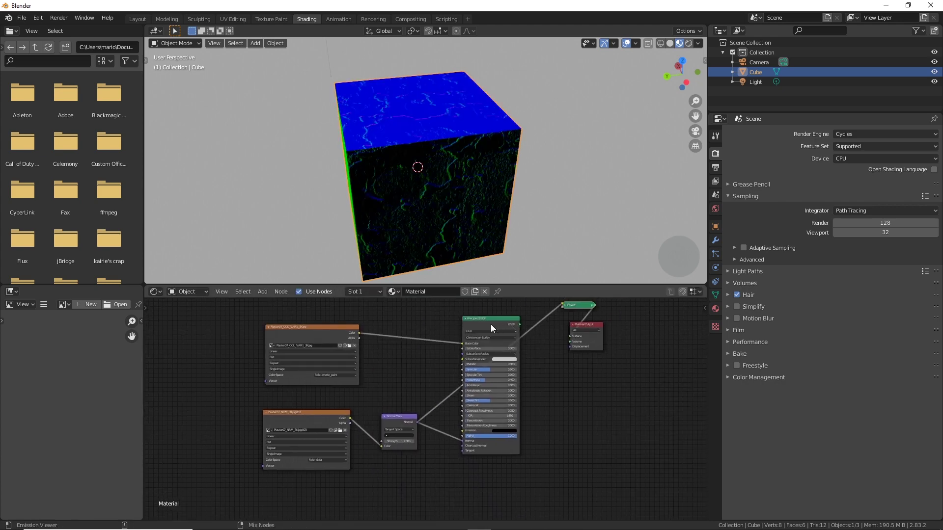
Preview the Principled BSDF shader on the cube and inspect the plaster material up close.
{"action": "left_click", "coordinate": [490, 324], "text": "ctrl+shift"}
{"action": "middle_click_drag", "start_coordinate": [517, 219], "coordinate": [458, 165]}
{"action": "scroll", "coordinate": [402, 452], "scroll_direction": "up", "scroll_amount": 2}
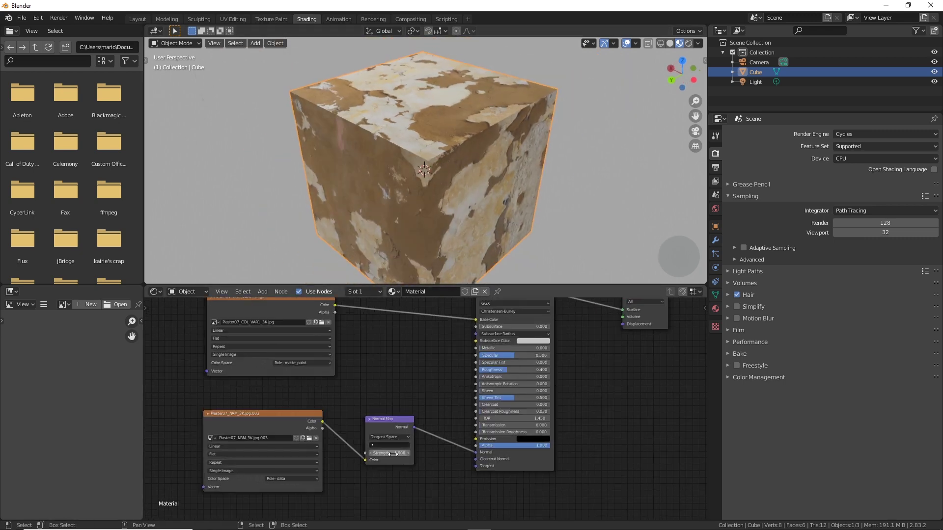
Test a higher strength on the Normal Map node and reset it to 1.
{"action": "left_click_drag", "start_coordinate": [402, 453], "coordinate": [427, 453]}
{"action": "left_click", "coordinate": [392, 452]}
{"action": "type", "text": "9.7"}
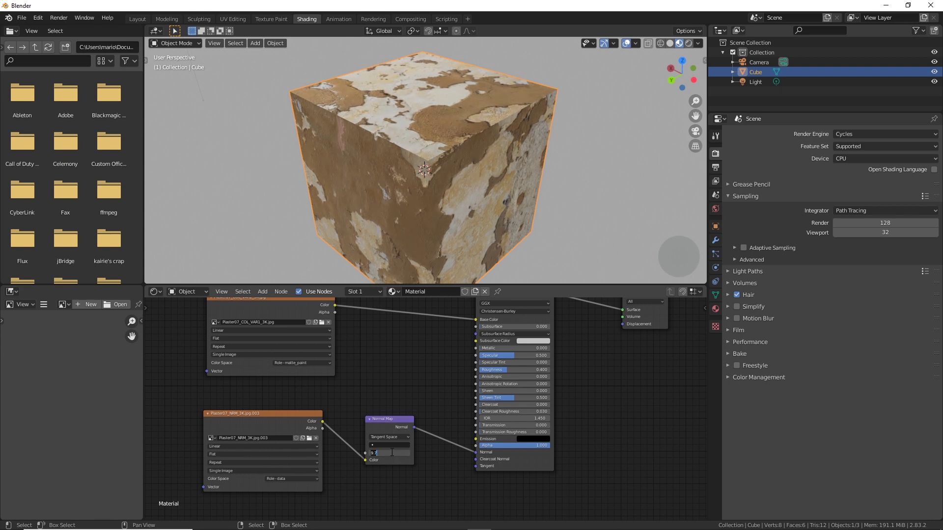
{"action": "key", "text": "BackSpace"}
{"action": "key", "text": "BackSpace"}
{"action": "key", "text": "BackSpace"}
{"action": "type", "text": "1"}
{"action": "key", "text": "Return"}
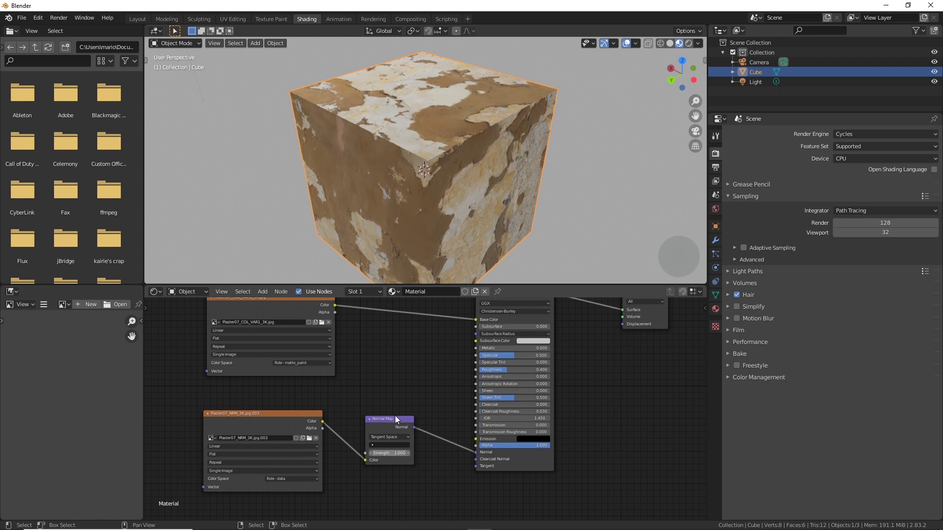
Spread the nodes apart vertically, with the color texture higher and the normal texture and Normal Map node lower.
{"action": "middle_click_drag", "start_coordinate": [384, 405], "coordinate": [411, 388]}
{"action": "scroll", "coordinate": [411, 388], "scroll_direction": "up", "scroll_amount": 2}
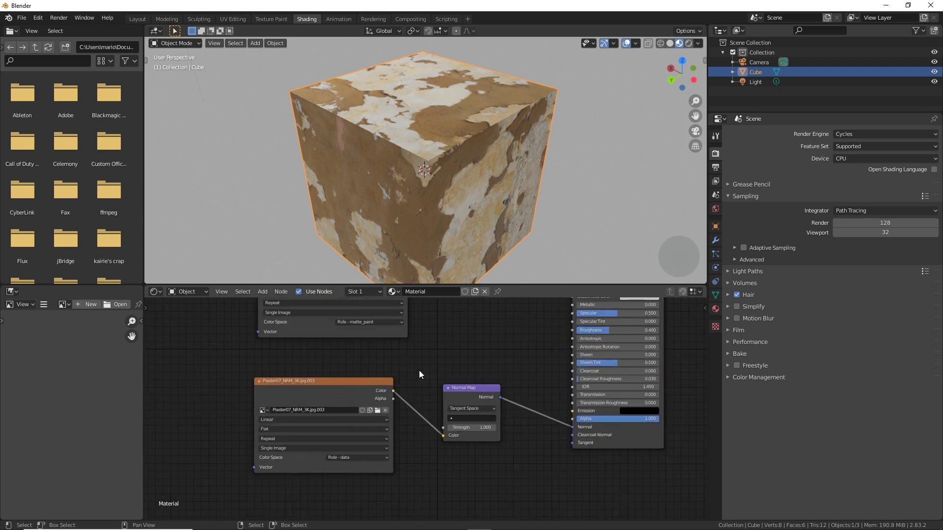
{"action": "scroll", "coordinate": [417, 370], "scroll_direction": "down", "scroll_amount": 1}
{"action": "left_click", "coordinate": [336, 438]}
{"action": "left_click", "coordinate": [338, 495]}
{"action": "left_click", "coordinate": [398, 374]}
{"action": "scroll", "coordinate": [398, 374], "scroll_direction": "down", "scroll_amount": 1}
{"action": "middle_click_drag", "start_coordinate": [398, 375], "coordinate": [397, 435]}
{"action": "left_click_drag", "start_coordinate": [398, 432], "coordinate": [372, 377]}
{"action": "key", "text": "g"}
{"action": "left_click", "coordinate": [387, 358]}
{"action": "left_click", "coordinate": [470, 420]}
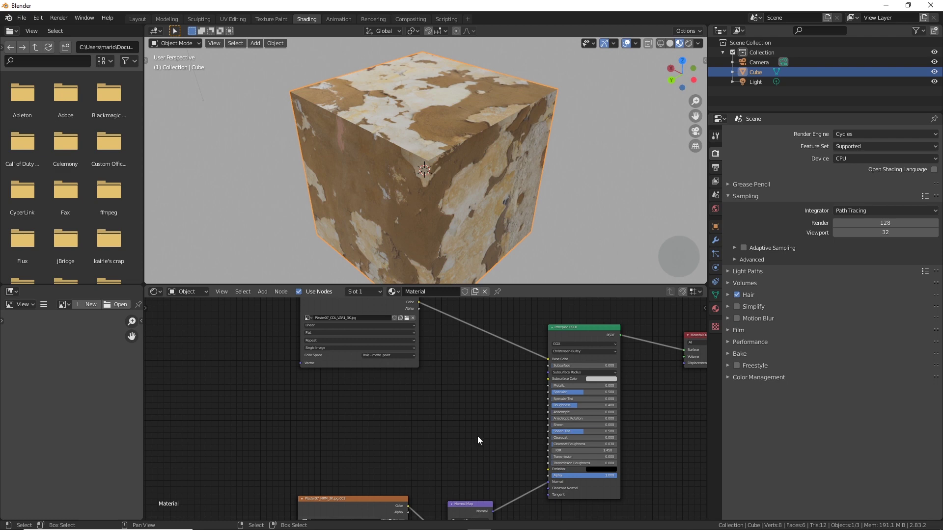
Move the color texture node straight down to about the level of the shader's Base Color input.
{"action": "scroll", "coordinate": [465, 434], "scroll_direction": "down", "scroll_amount": 1}
{"action": "middle_click_drag", "start_coordinate": [465, 435], "coordinate": [413, 405]}
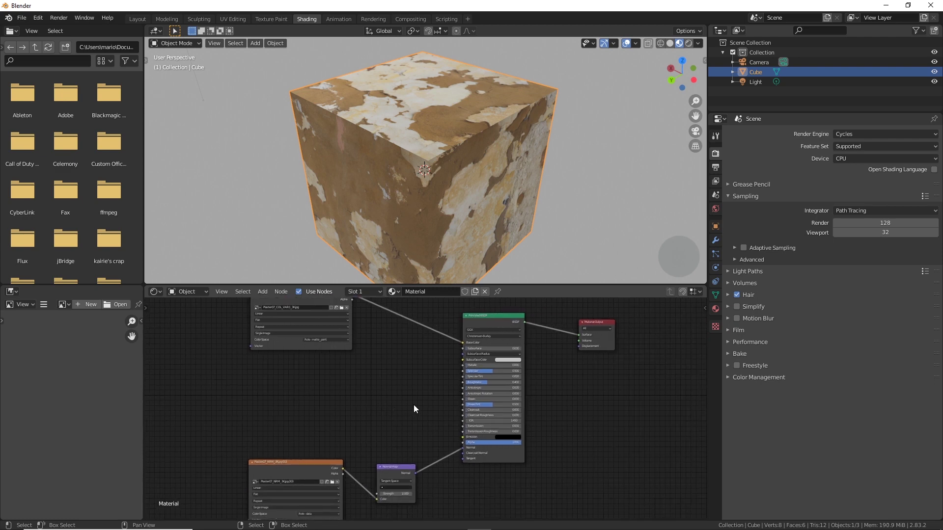
{"action": "scroll", "coordinate": [405, 396], "scroll_direction": "down", "scroll_amount": 1}
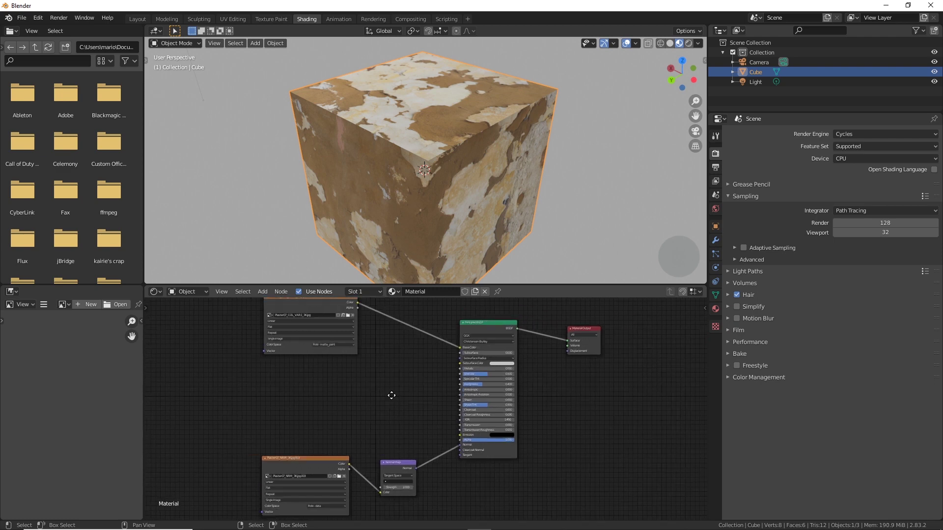
{"action": "middle_click_drag", "start_coordinate": [398, 394], "coordinate": [422, 389]}
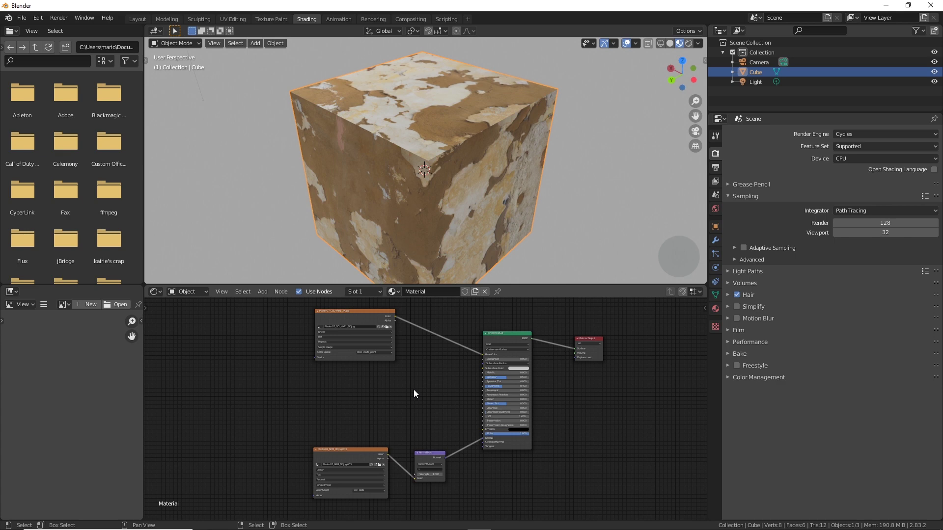
{"action": "scroll", "coordinate": [413, 391], "scroll_direction": "up", "scroll_amount": 2}
{"action": "left_click_drag", "start_coordinate": [421, 397], "coordinate": [311, 311]}
{"action": "key", "text": "g"}
{"action": "key", "text": "y"}
{"action": "left_click", "coordinate": [334, 367]}
{"action": "left_click", "coordinate": [346, 323]}
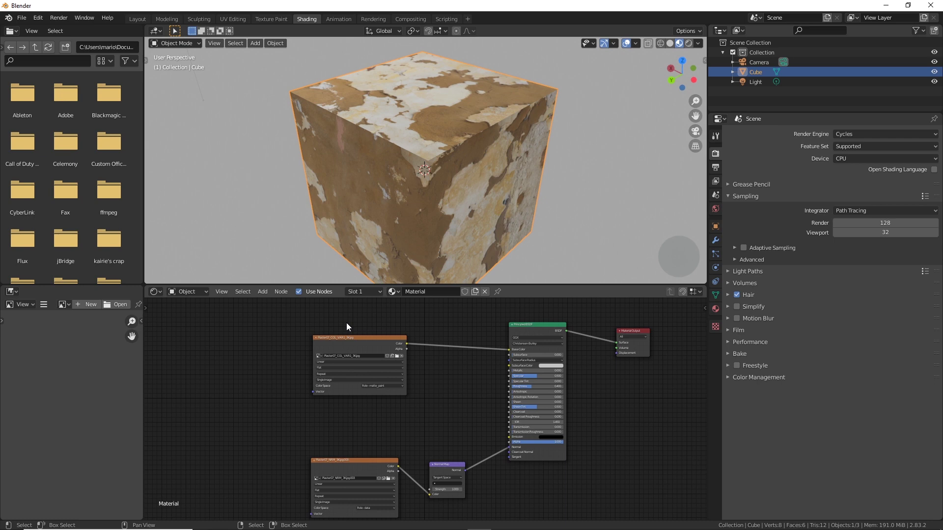
Examine the color texture node's image and color space settings.
{"action": "middle_click_drag", "start_coordinate": [436, 432], "coordinate": [443, 390]}
{"action": "scroll", "coordinate": [443, 390], "scroll_direction": "up", "scroll_amount": 2}
{"action": "left_click_drag", "start_coordinate": [448, 461], "coordinate": [444, 459]}
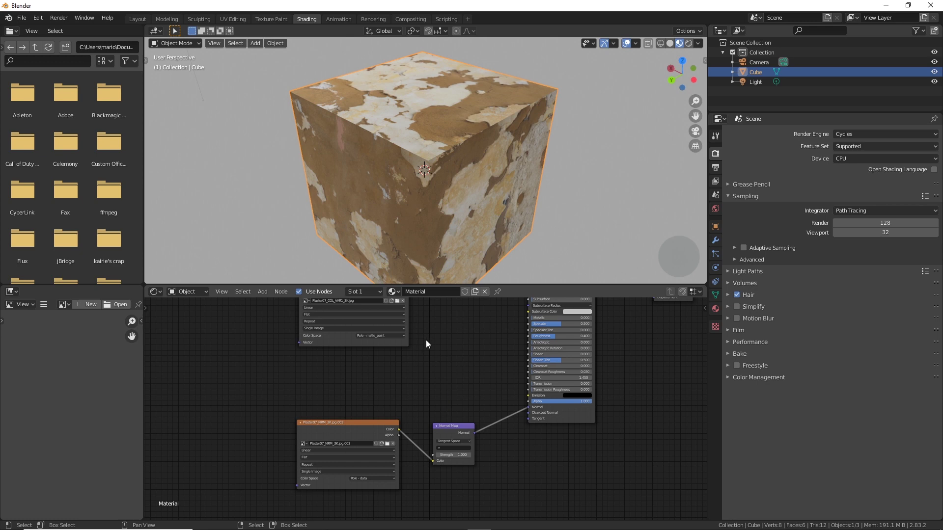
{"action": "middle_click_drag", "start_coordinate": [430, 354], "coordinate": [455, 370]}
{"action": "scroll", "coordinate": [484, 405], "scroll_direction": "up", "scroll_amount": 2}
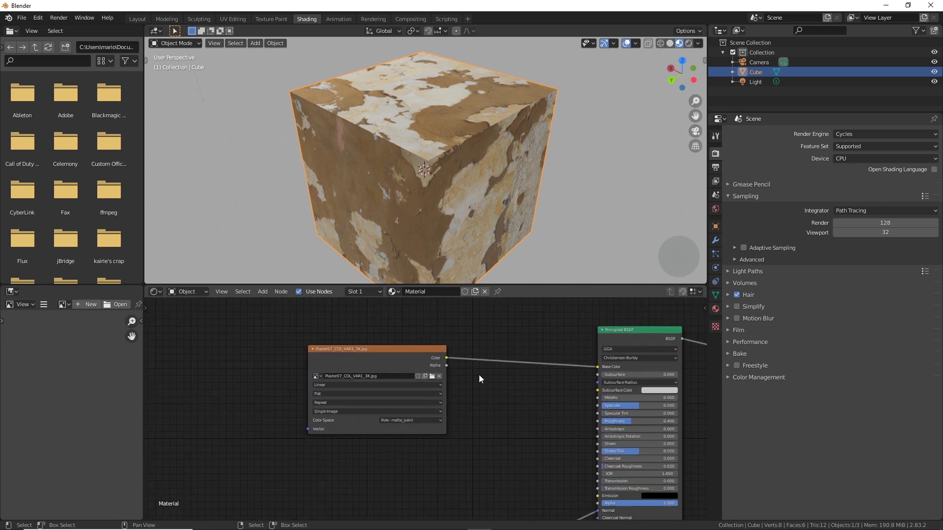
{"action": "middle_click_drag", "start_coordinate": [479, 375], "coordinate": [520, 379]}
{"action": "scroll", "coordinate": [437, 378], "scroll_direction": "up", "scroll_amount": 1}
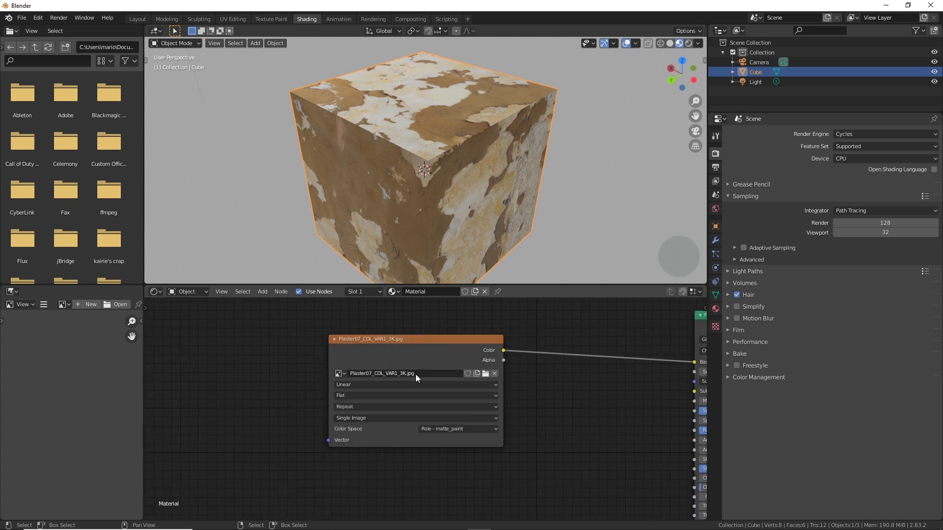
{"action": "middle_click_drag", "start_coordinate": [475, 407], "coordinate": [479, 388]}
{"action": "scroll", "coordinate": [479, 388], "scroll_direction": "up", "scroll_amount": 1}
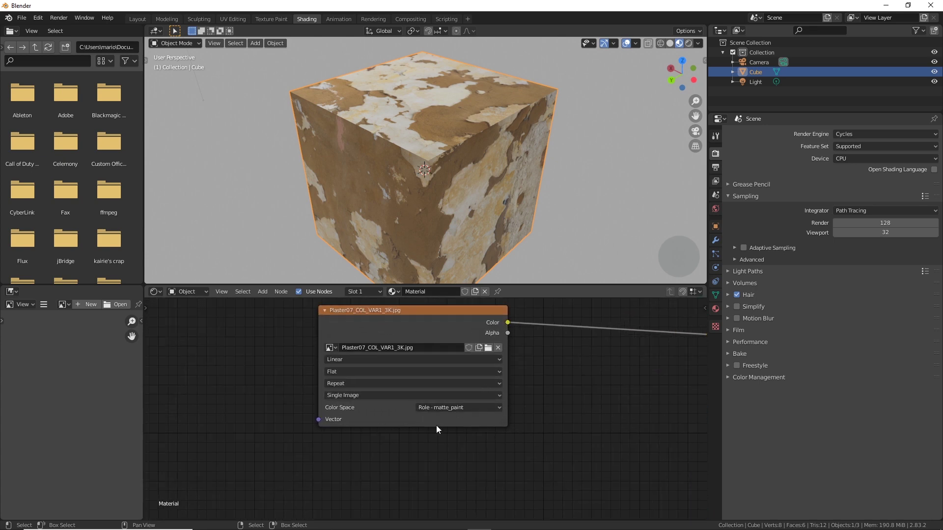
{"action": "middle_click_drag", "start_coordinate": [451, 419], "coordinate": [378, 394]}
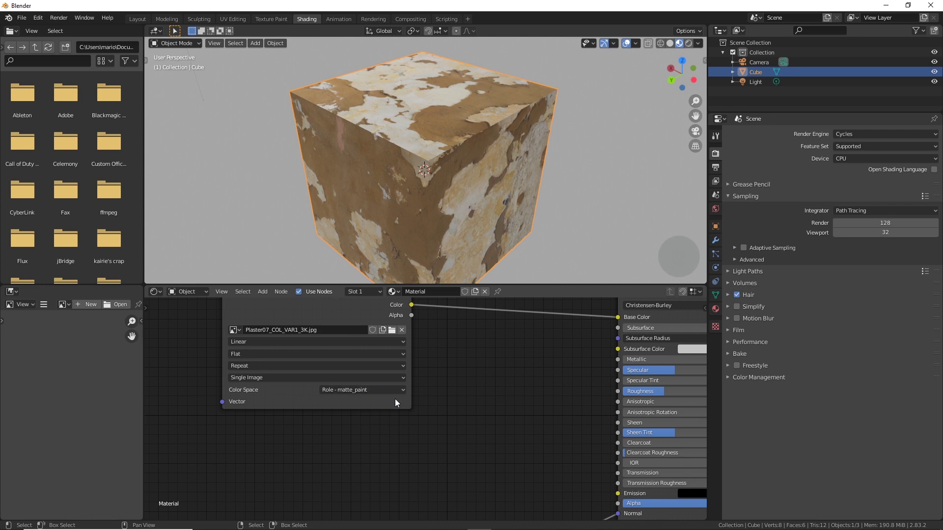
Review the whole plaster node tree, from both textures through the Normal Map node to the shader.
{"action": "scroll", "coordinate": [429, 405], "scroll_direction": "down", "scroll_amount": 2}
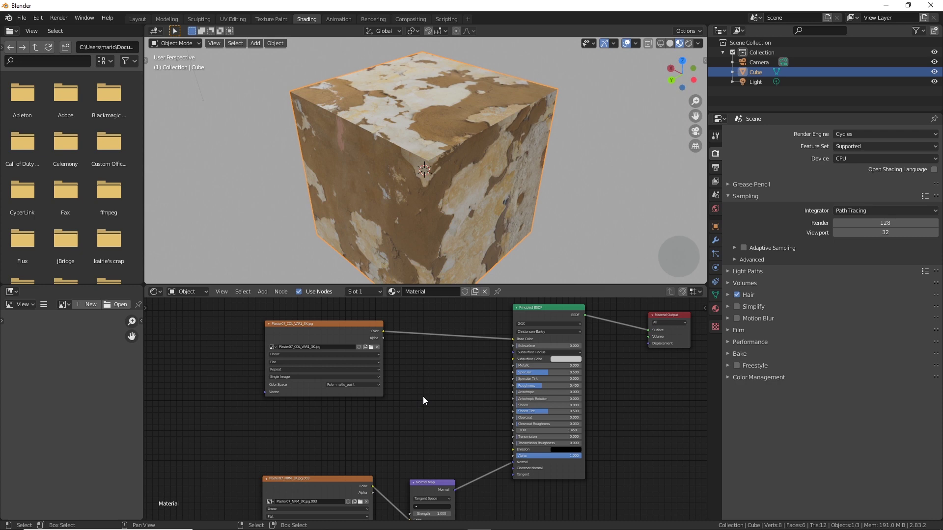
{"action": "scroll", "coordinate": [414, 392], "scroll_direction": "down", "scroll_amount": 2}
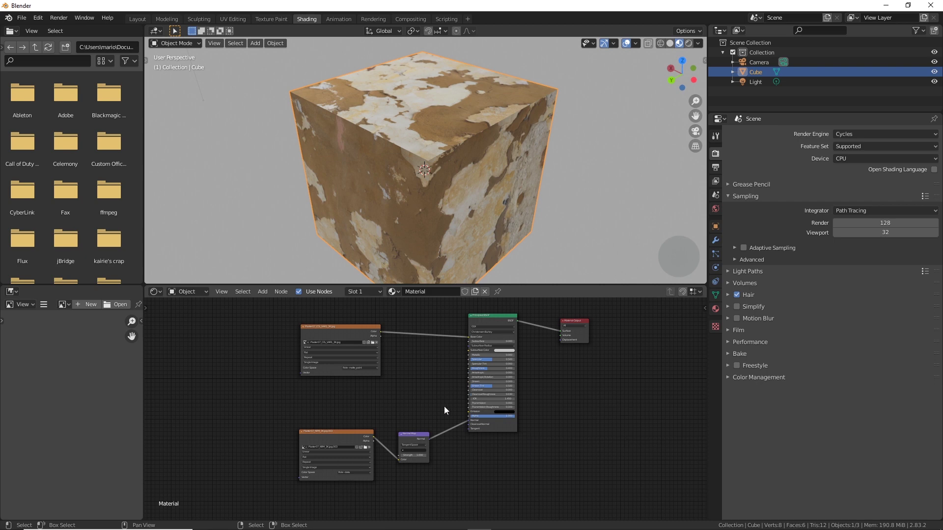
{"action": "scroll", "coordinate": [458, 377], "scroll_direction": "up", "scroll_amount": 4}
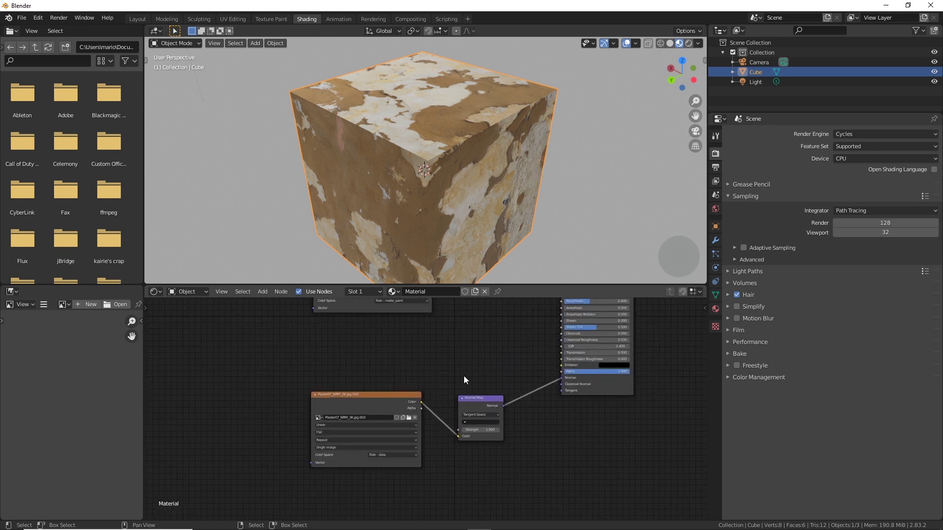
{"action": "scroll", "coordinate": [462, 379], "scroll_direction": "up", "scroll_amount": 2}
{"action": "scroll", "coordinate": [471, 361], "scroll_direction": "down", "scroll_amount": 2}
{"action": "middle_click_drag", "start_coordinate": [506, 352], "coordinate": [514, 359]}
{"action": "scroll", "coordinate": [511, 362], "scroll_direction": "down", "scroll_amount": 2}
{"action": "middle_click_drag", "start_coordinate": [459, 372], "coordinate": [378, 379]}
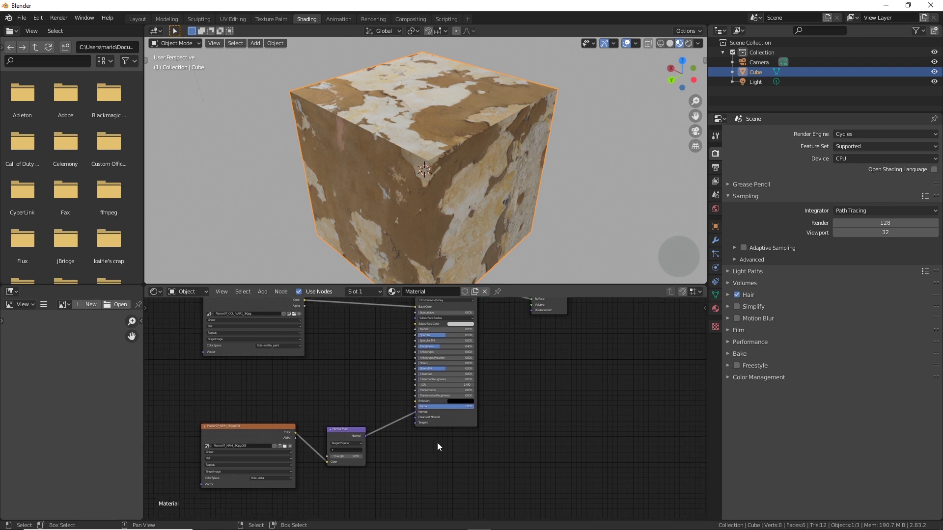
Align the color texture with the Base Color input, and the normal texture and Normal Map node with the Normal input.
{"action": "middle_click_drag", "start_coordinate": [444, 435], "coordinate": [456, 445]}
{"action": "left_click_drag", "start_coordinate": [451, 464], "coordinate": [573, 341]}
{"action": "right_click", "coordinate": [571, 341]}
{"action": "key", "text": "g"}
{"action": "left_click", "coordinate": [517, 375]}
{"action": "left_click_drag", "start_coordinate": [347, 381], "coordinate": [255, 364]}
{"action": "left_click", "coordinate": [281, 325]}
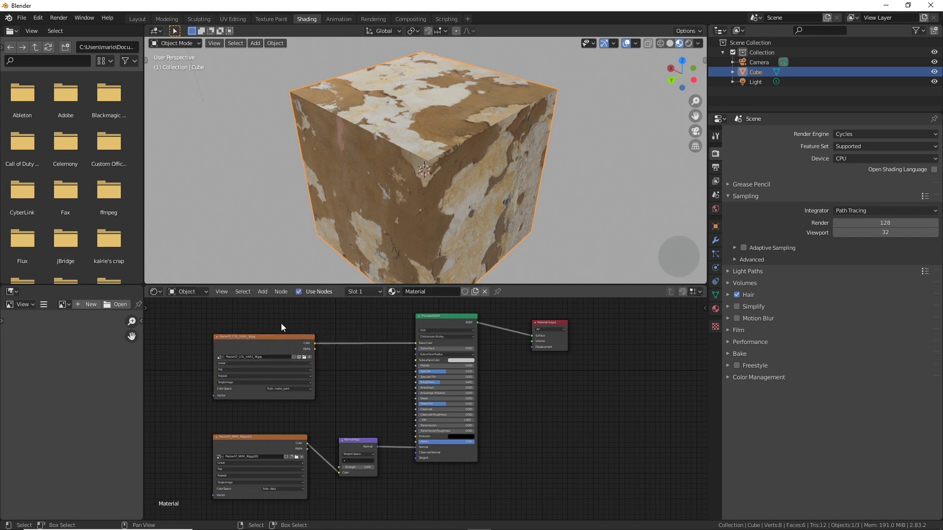
Examine the finished node setup and the plaster-textured cube from several sides.
{"action": "middle_click_drag", "start_coordinate": [281, 323], "coordinate": [336, 323]}
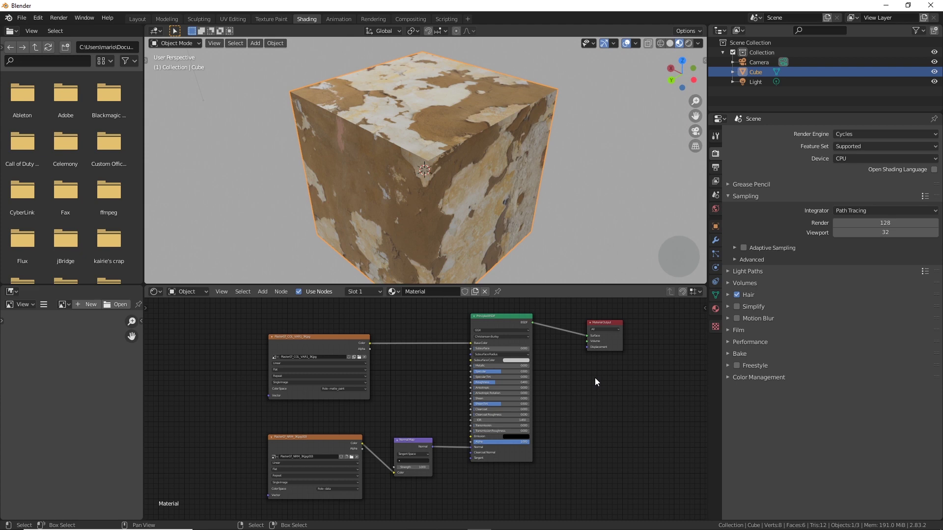
{"action": "scroll", "coordinate": [595, 382], "scroll_direction": "down", "scroll_amount": 1}
{"action": "middle_click_drag", "start_coordinate": [582, 396], "coordinate": [602, 381]}
{"action": "scroll", "coordinate": [440, 366], "scroll_direction": "up", "scroll_amount": 2}
{"action": "middle_click_drag", "start_coordinate": [425, 370], "coordinate": [499, 360]}
{"action": "scroll", "coordinate": [455, 349], "scroll_direction": "up", "scroll_amount": 2}
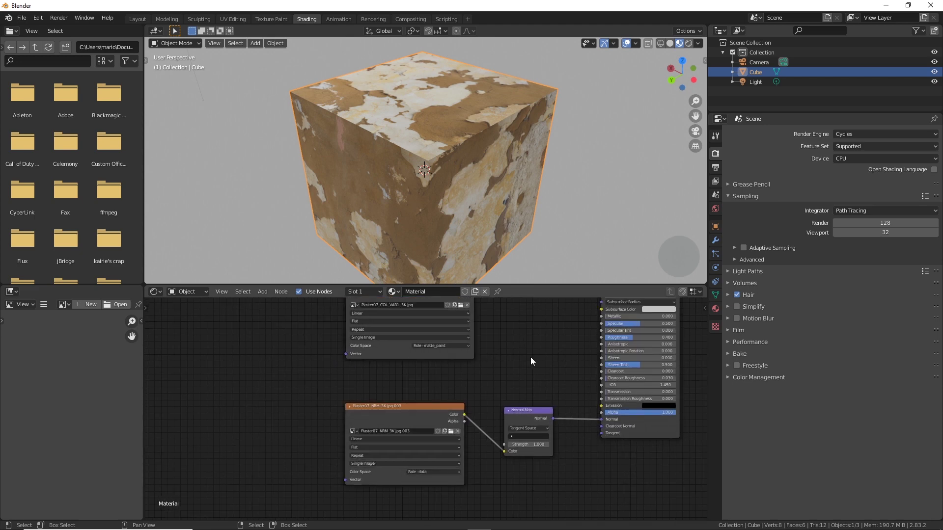
{"action": "scroll", "coordinate": [521, 162], "scroll_direction": "down", "scroll_amount": 3}
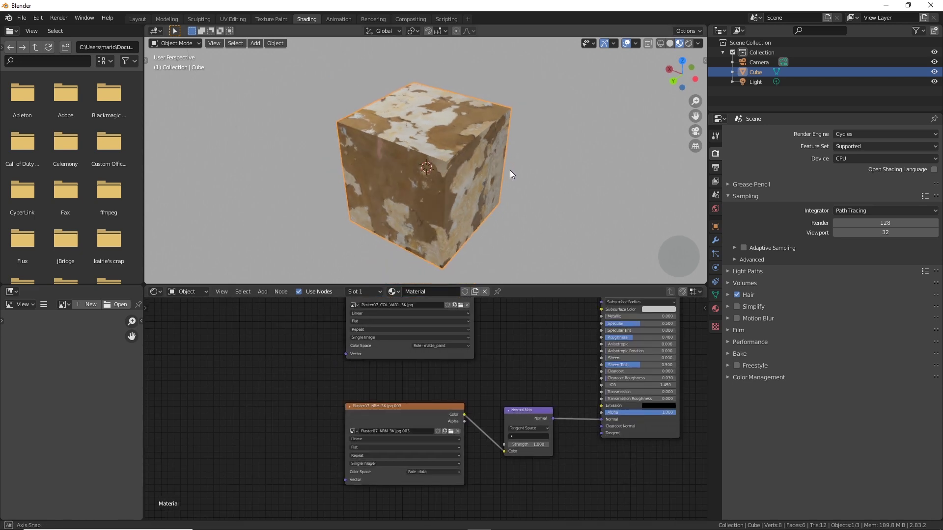
{"action": "middle_click_drag", "start_coordinate": [513, 172], "coordinate": [571, 169]}
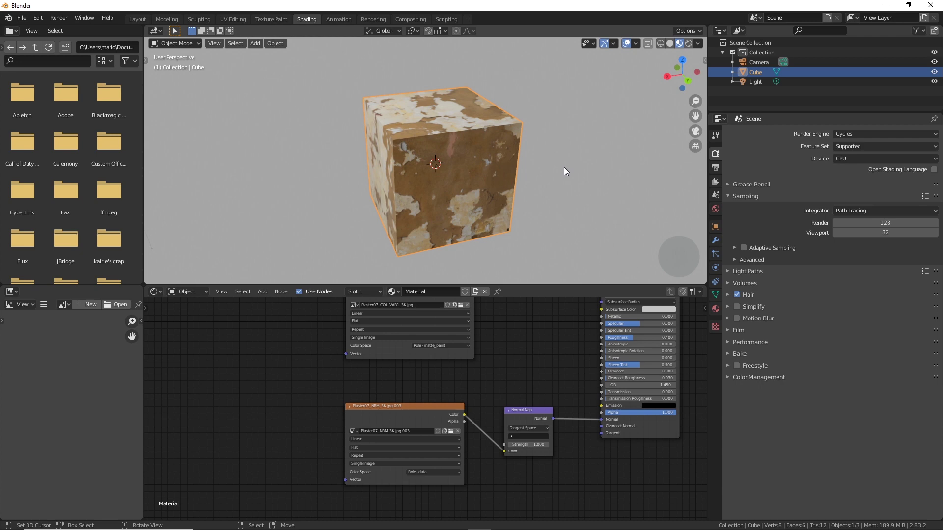
{"action": "middle_click_drag", "start_coordinate": [564, 167], "coordinate": [377, 140]}
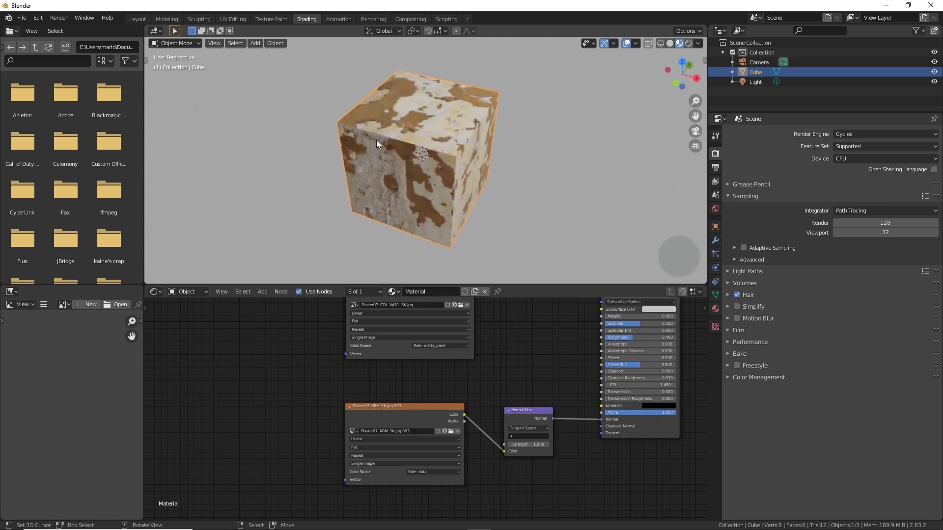